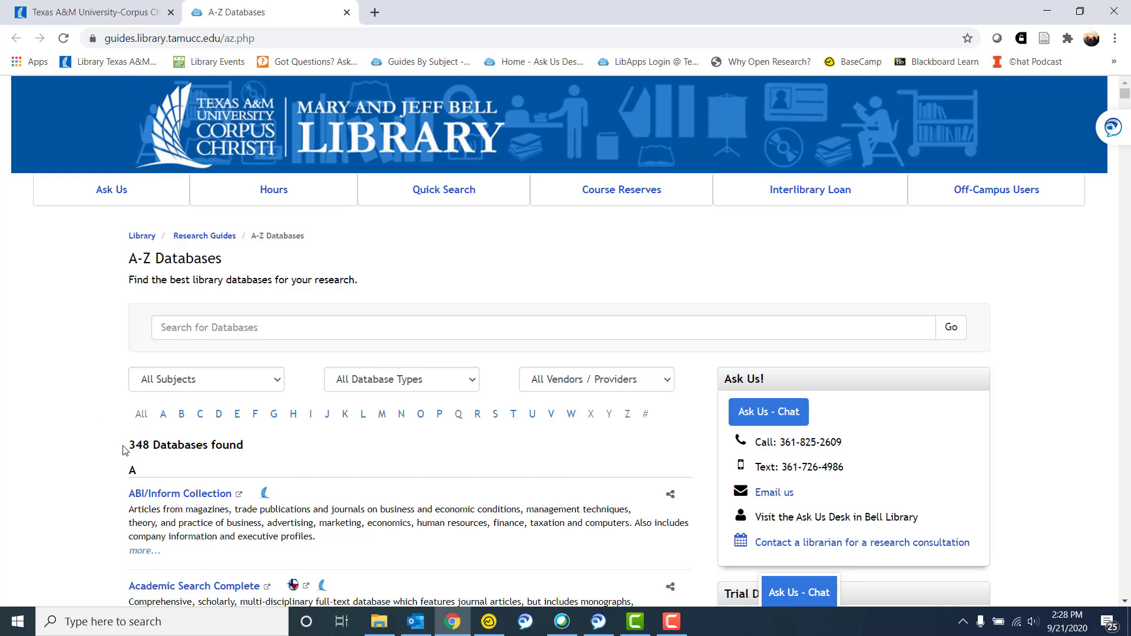
# - Review the 348-database count and browse the subject list without choosing a subject
pyautogui.moveTo(244, 445)
pyautogui.mouseDown()
pyautogui.moveTo(113, 449)
pyautogui.moveTo(264, 451)
pyautogui.mouseUp()
pyautogui.click(263, 448)
pyautogui.click(224, 390)
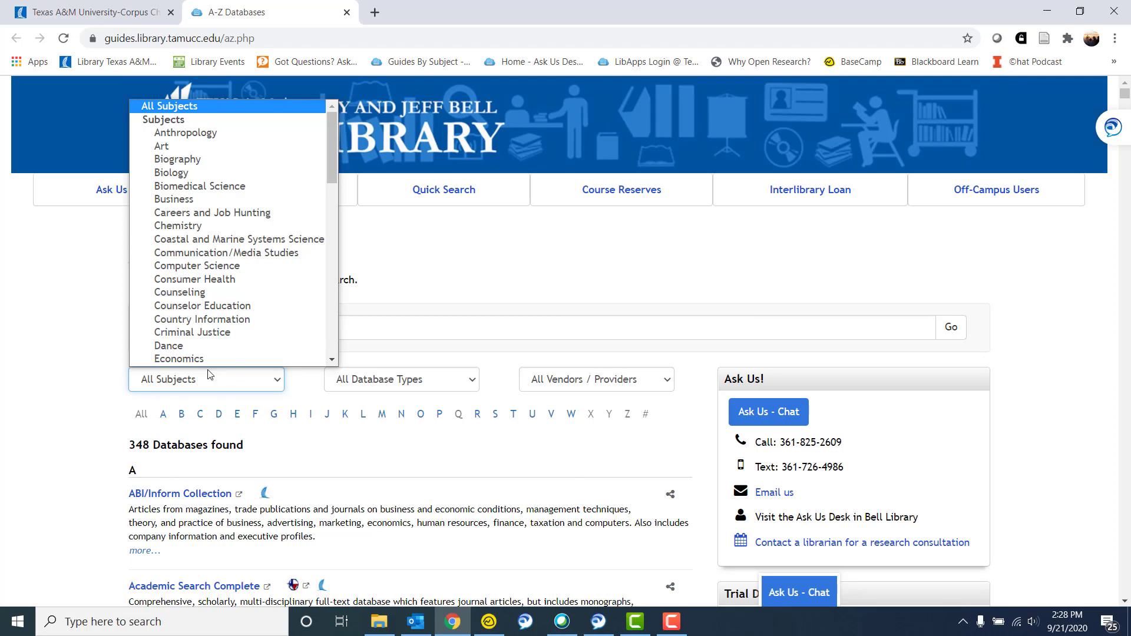
pyautogui.scroll(-1, 189, 215)
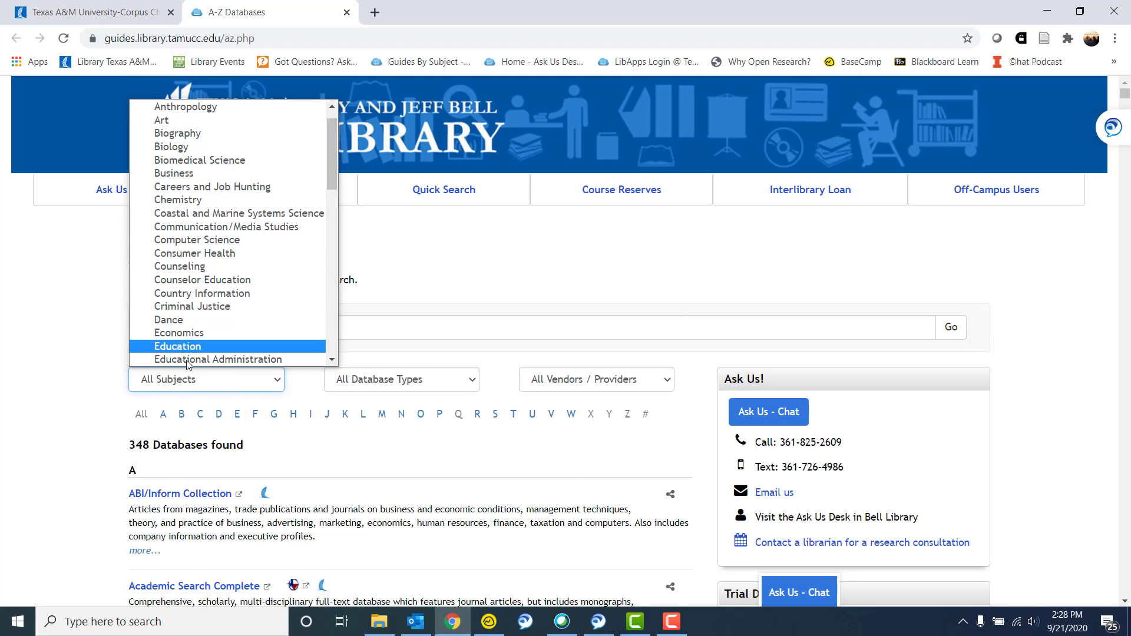
pyautogui.press('Down')
pyautogui.press('Down')
pyautogui.press('Down')
pyautogui.click(192, 384)
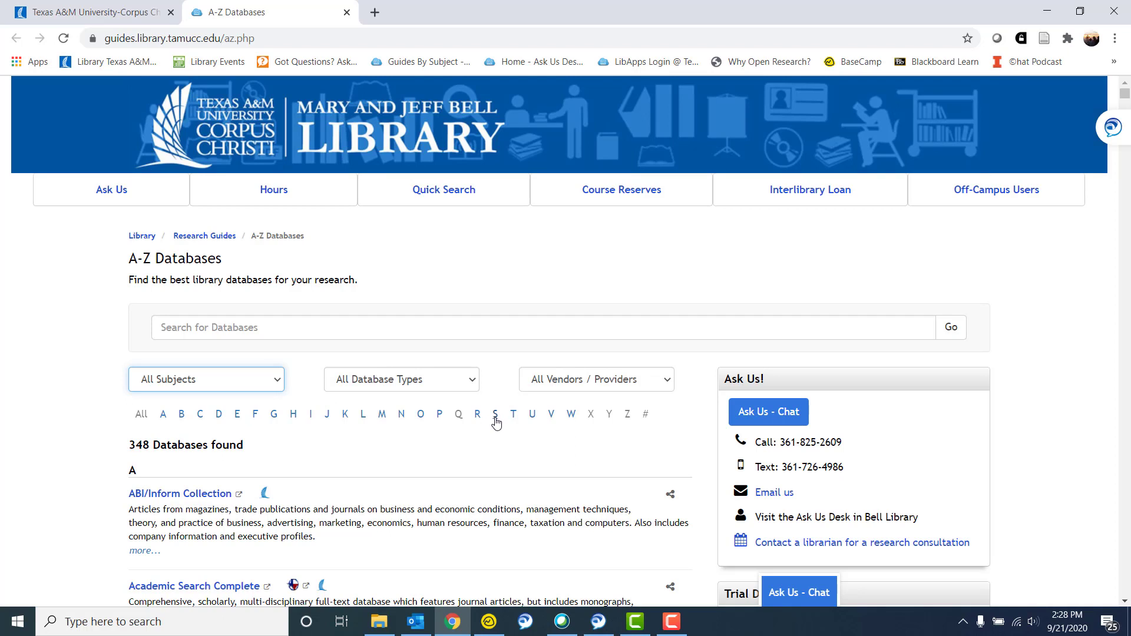
# - Search the database list for 'science direct' and dismiss the chat invitation
pyautogui.click(312, 323)
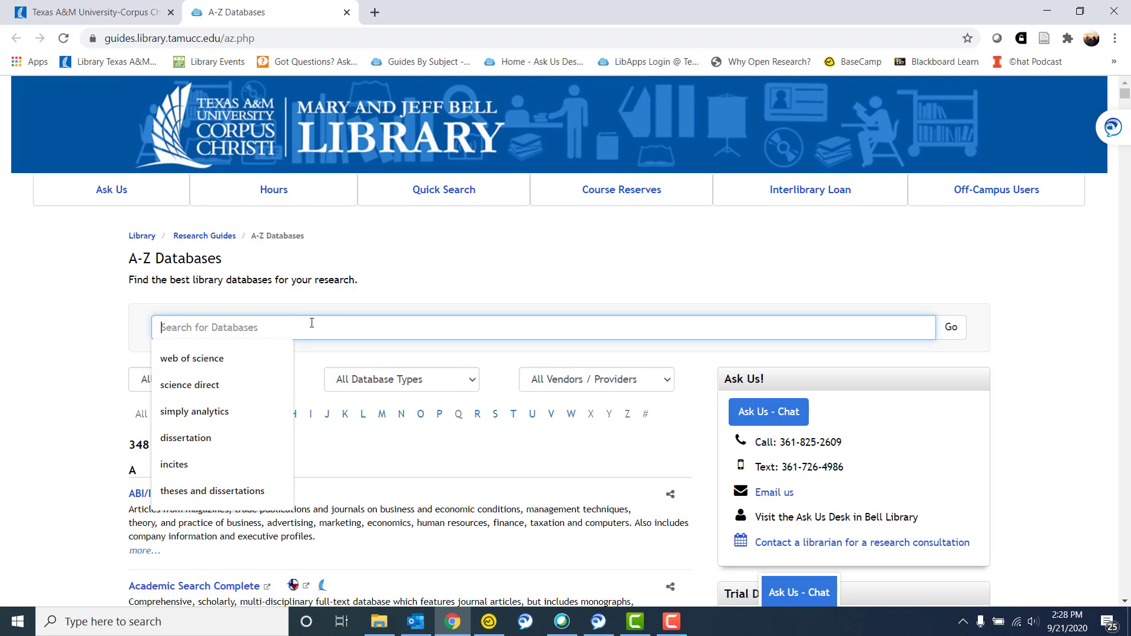
pyautogui.write('science direct')
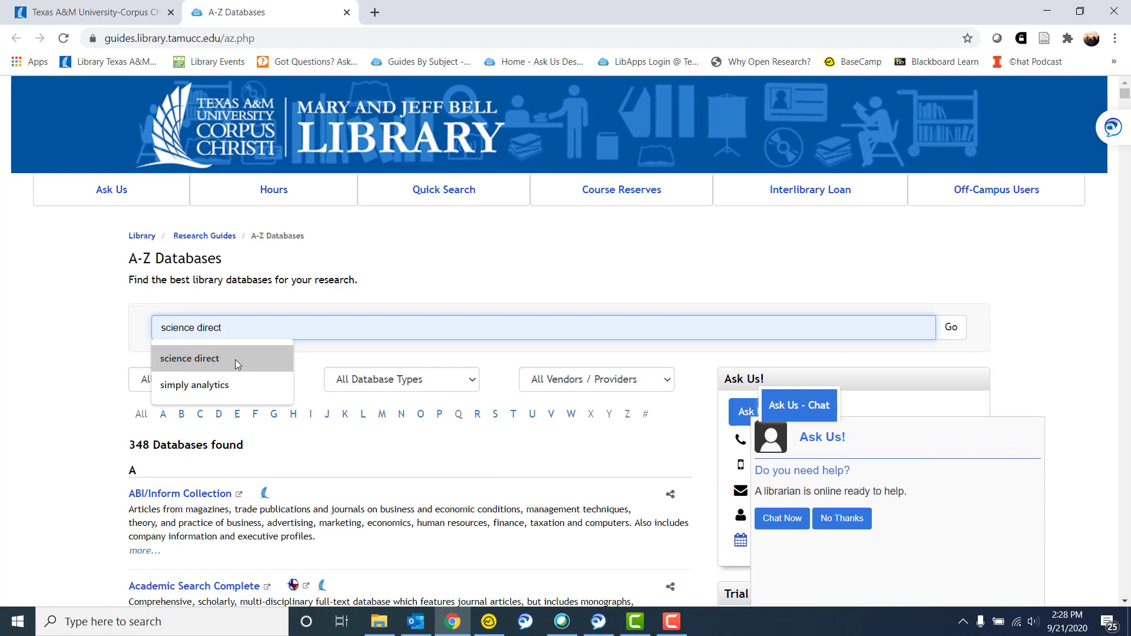
pyautogui.click(235, 360)
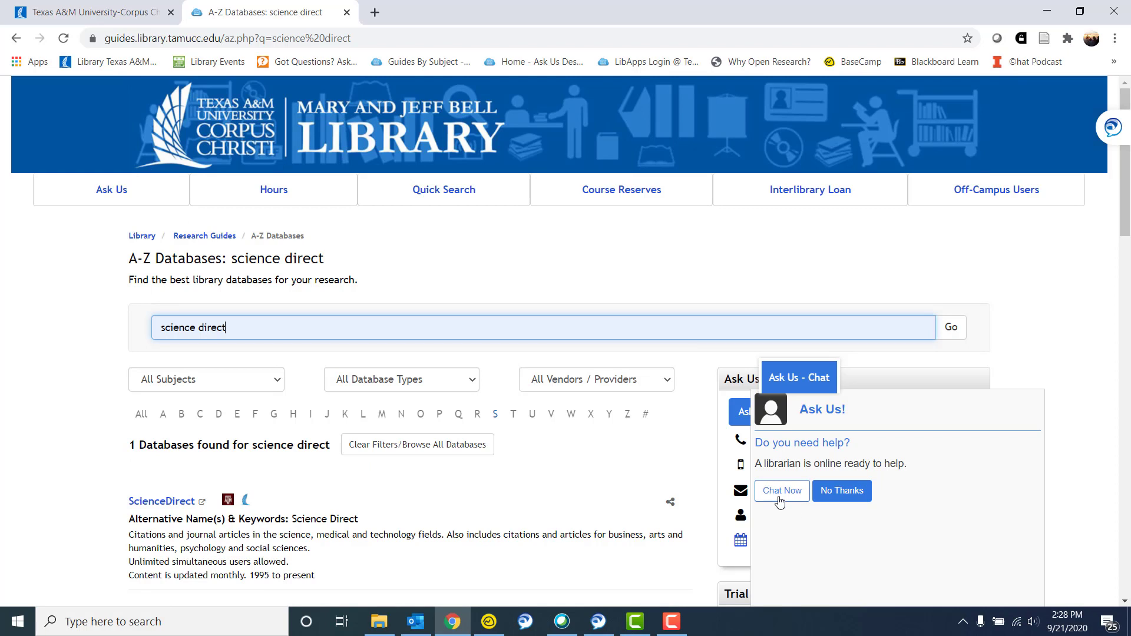
pyautogui.click(852, 498)
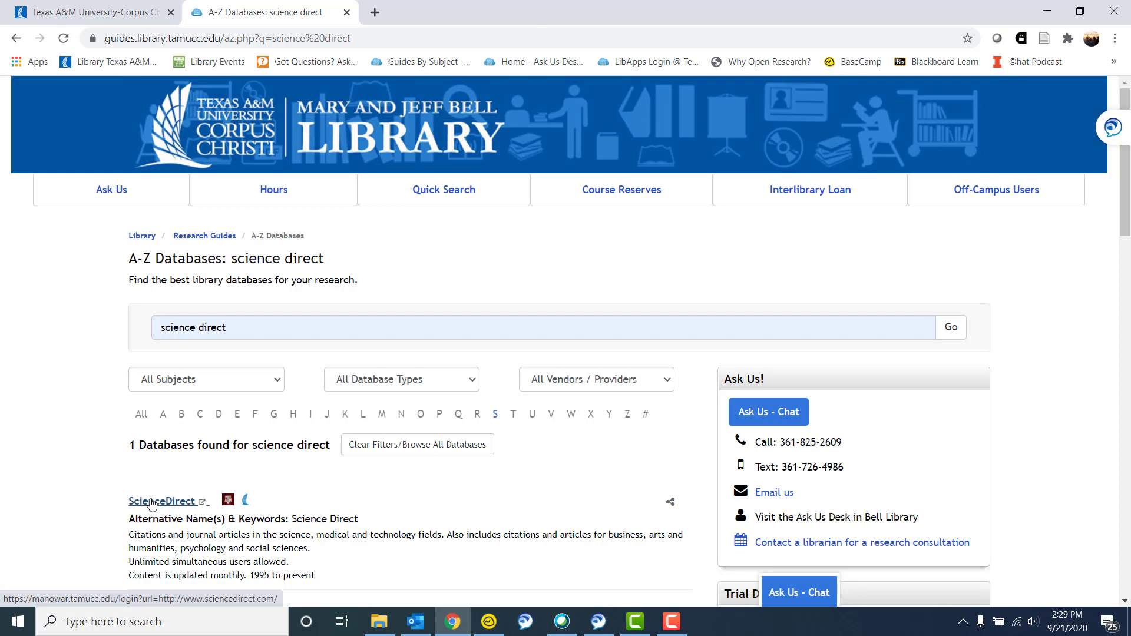
# - Launch ScienceDirect in a new tab and switch from the Keywords box to Advanced search
pyautogui.click(151, 502)
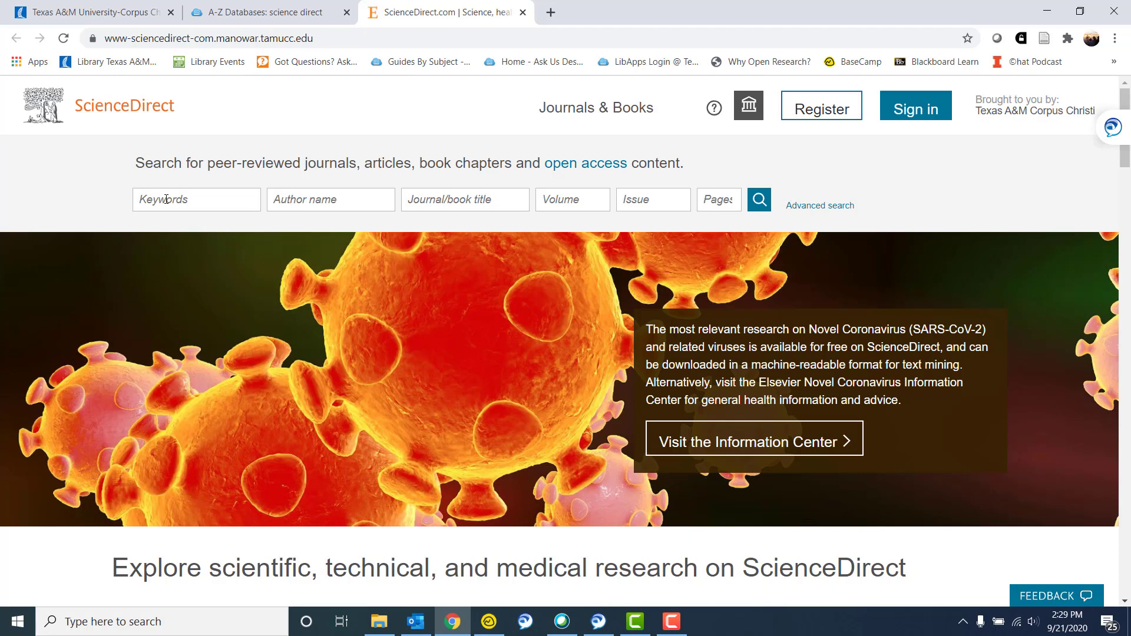
pyautogui.click(166, 199)
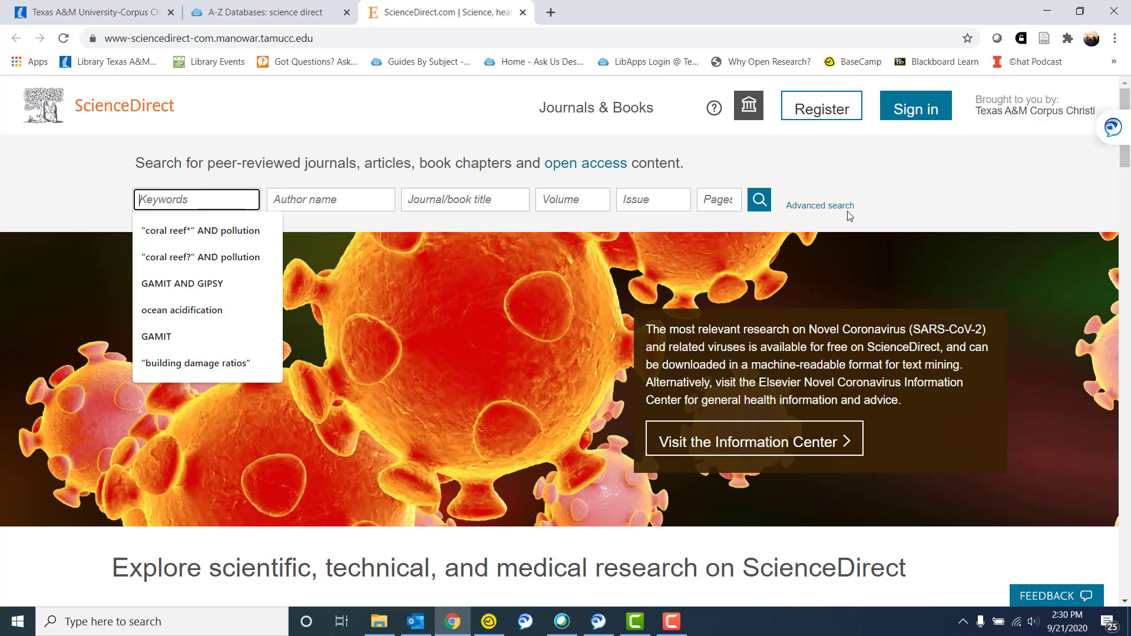
pyautogui.click(815, 207)
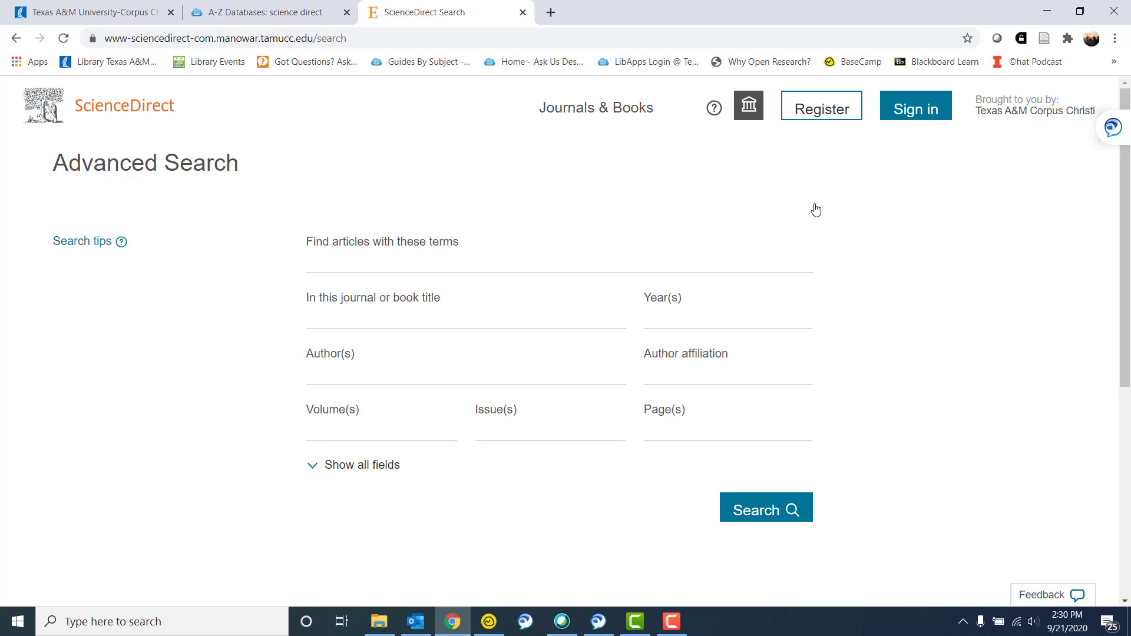
# - Enter "emotional wellness" AND "higher education" in the Find articles with these terms field
pyautogui.click(672, 260)
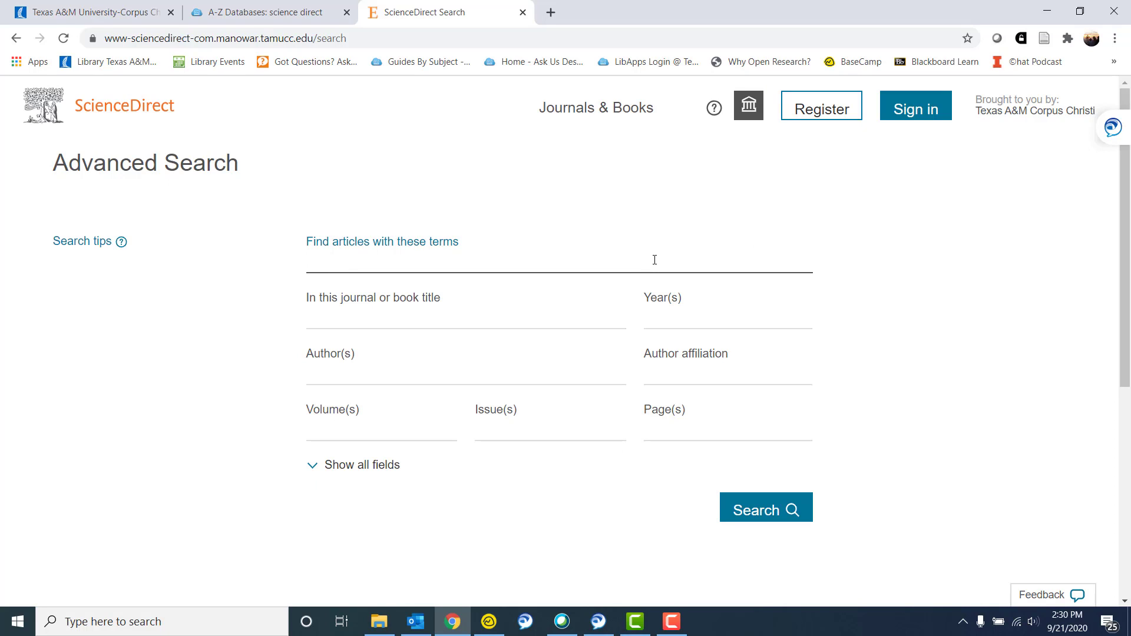
pyautogui.write('"emotional wellness"')
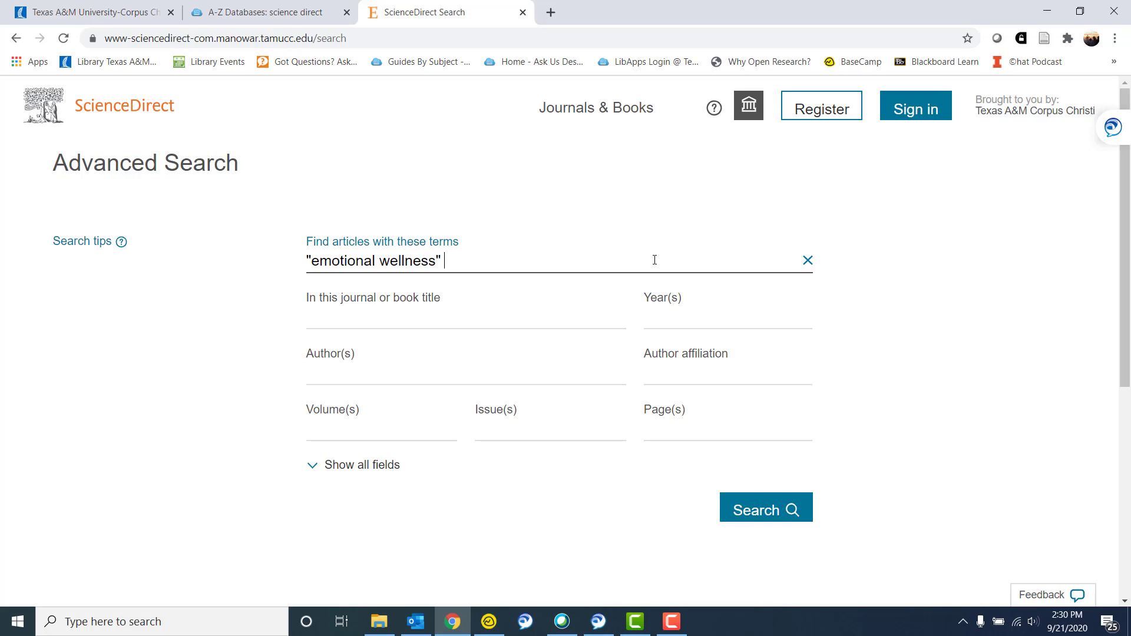
pyautogui.write(' AND "higher education"')
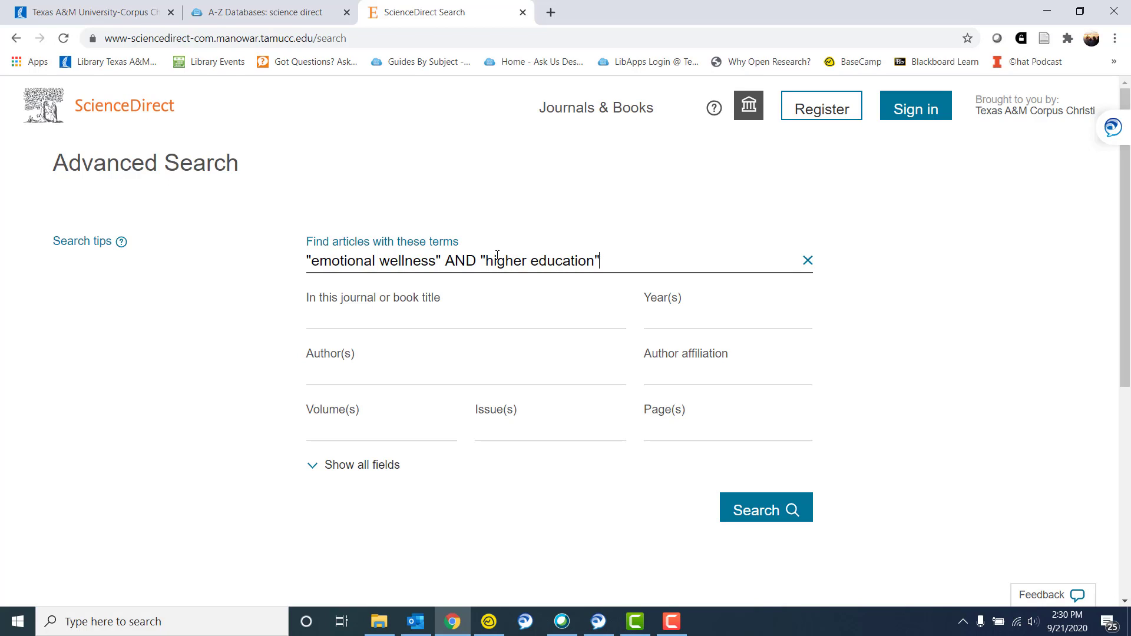
pyautogui.moveTo(486, 260); pyautogui.dragTo(598, 265)
pyautogui.click(503, 259)
# - Group the second concept as ("higher education" OR college OR universit*) after the AND
pyautogui.moveTo(471, 259); pyautogui.dragTo(473, 260)
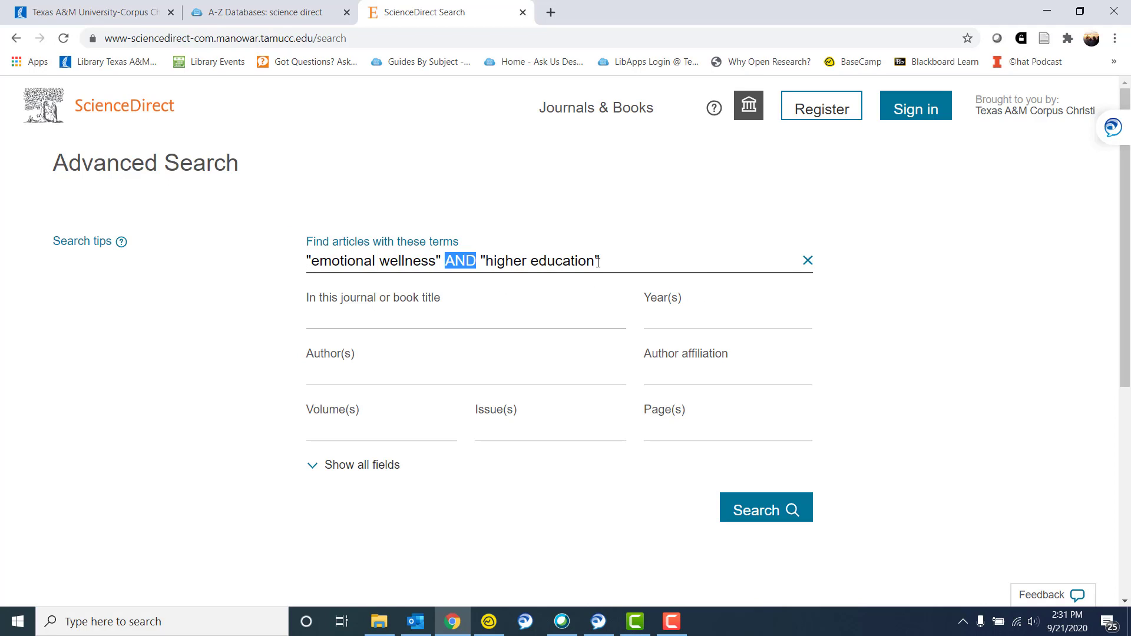
pyautogui.click(482, 267)
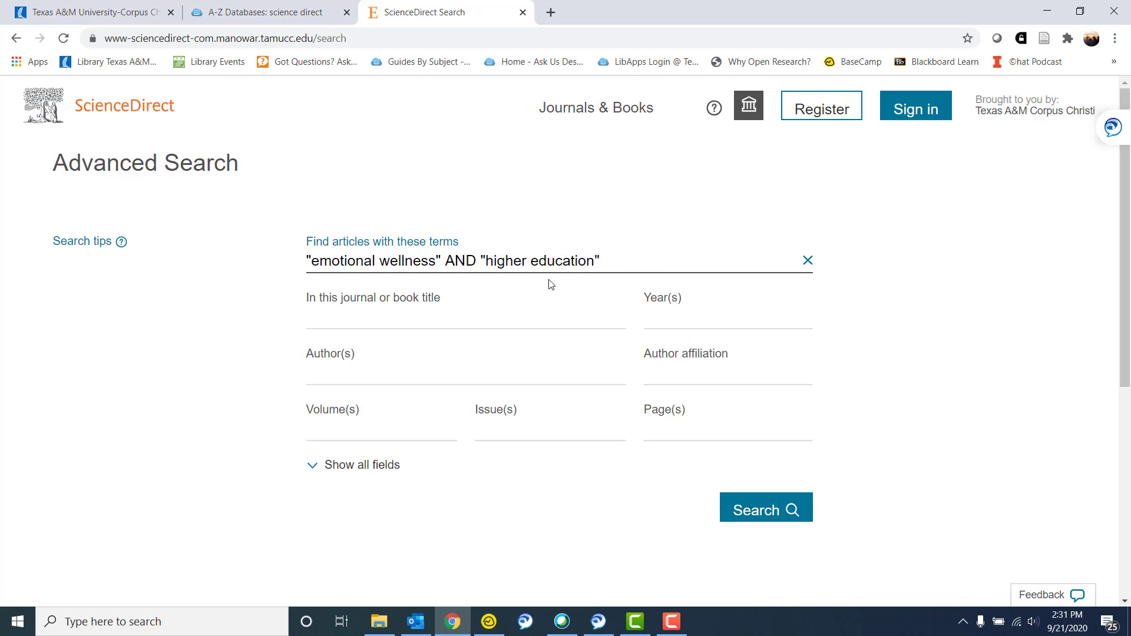
pyautogui.write('("higher')
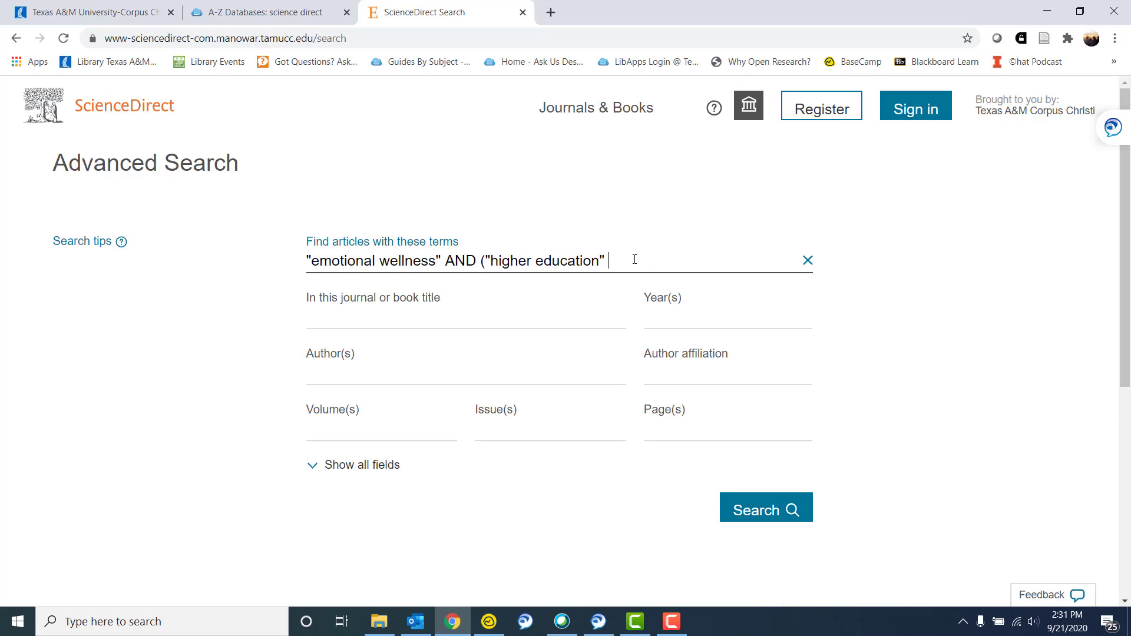
pyautogui.write(' education" OR college OR universit')
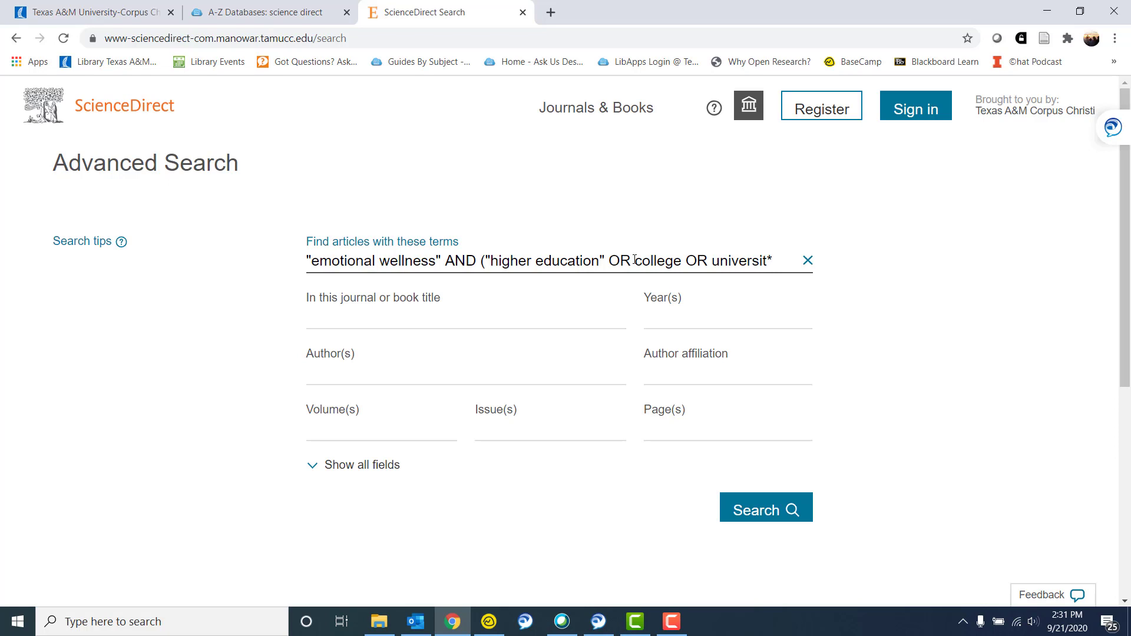
pyautogui.write('*)')
# - Show all advanced search fields and review the unsupported wildcard error message
pyautogui.scroll(-3, 492, 340)
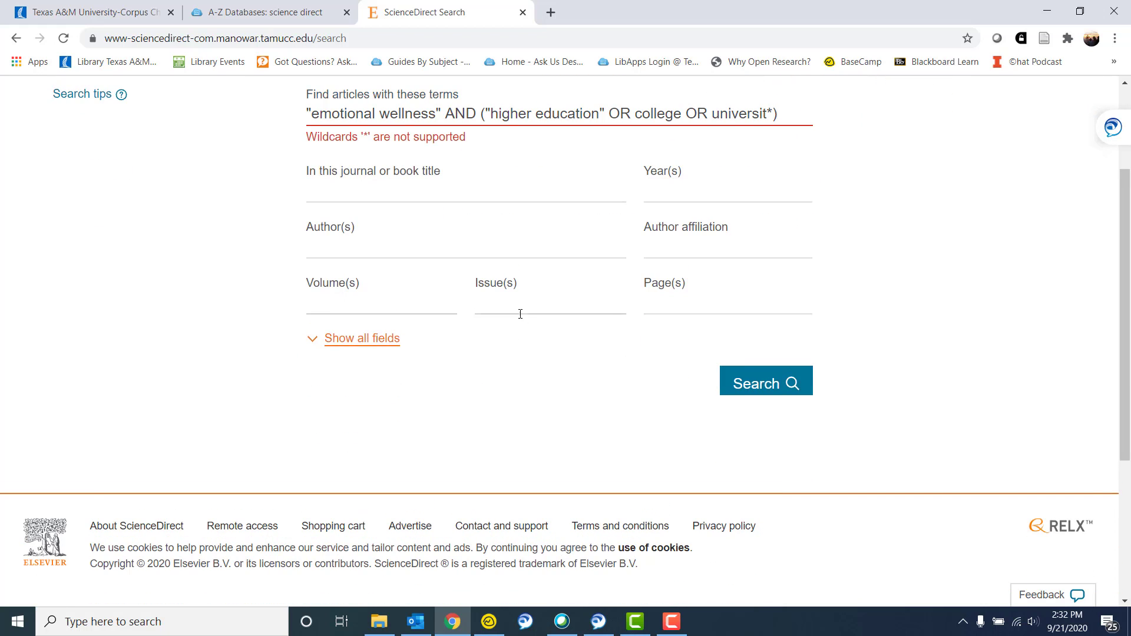
pyautogui.click(337, 338)
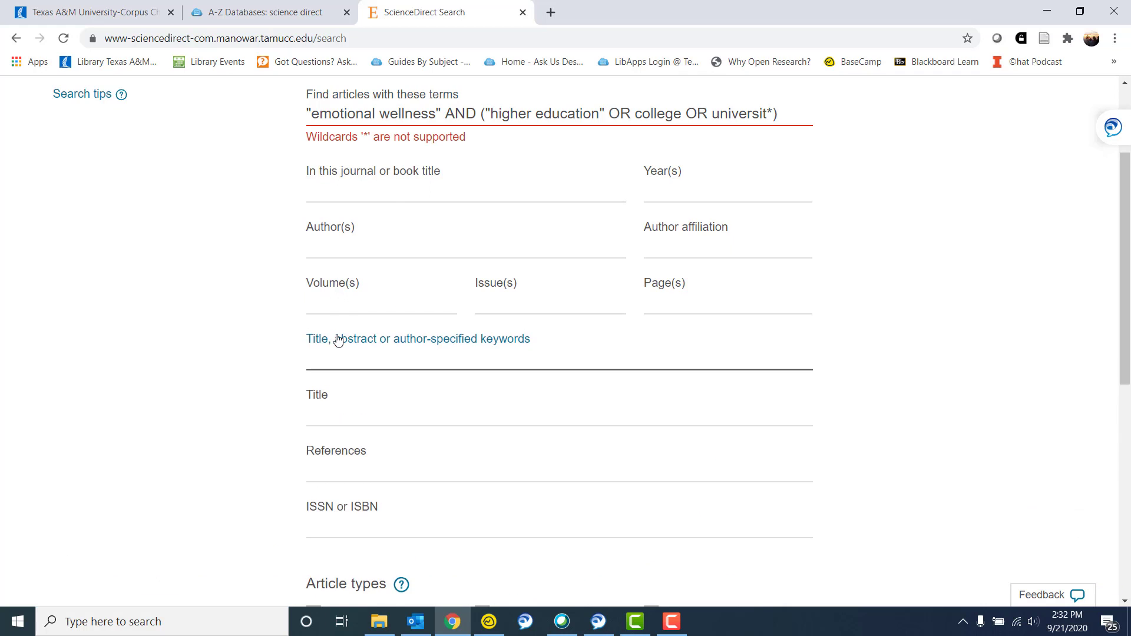
pyautogui.scroll(-7, 337, 338)
pyautogui.scroll(3, 357, 341)
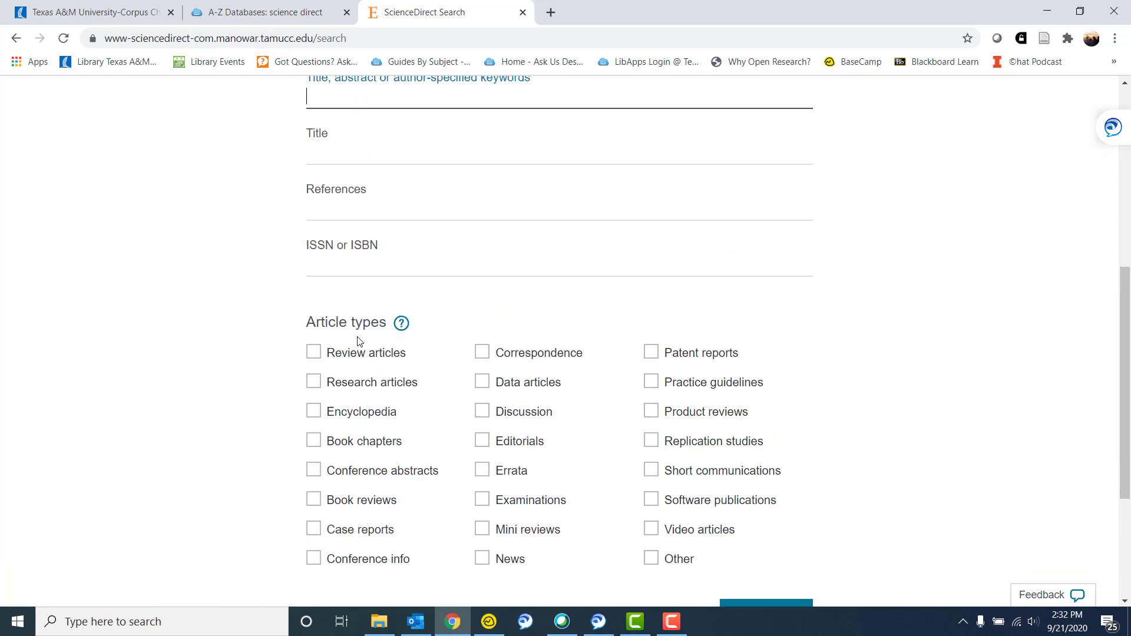
pyautogui.scroll(6, 358, 340)
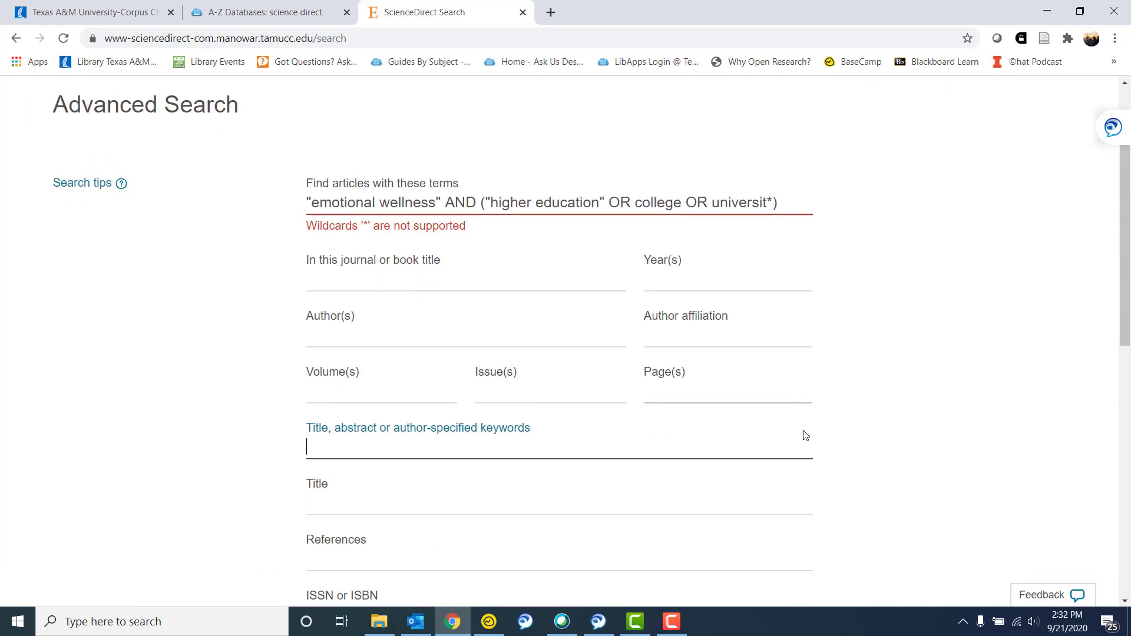
pyautogui.scroll(-2, 874, 401)
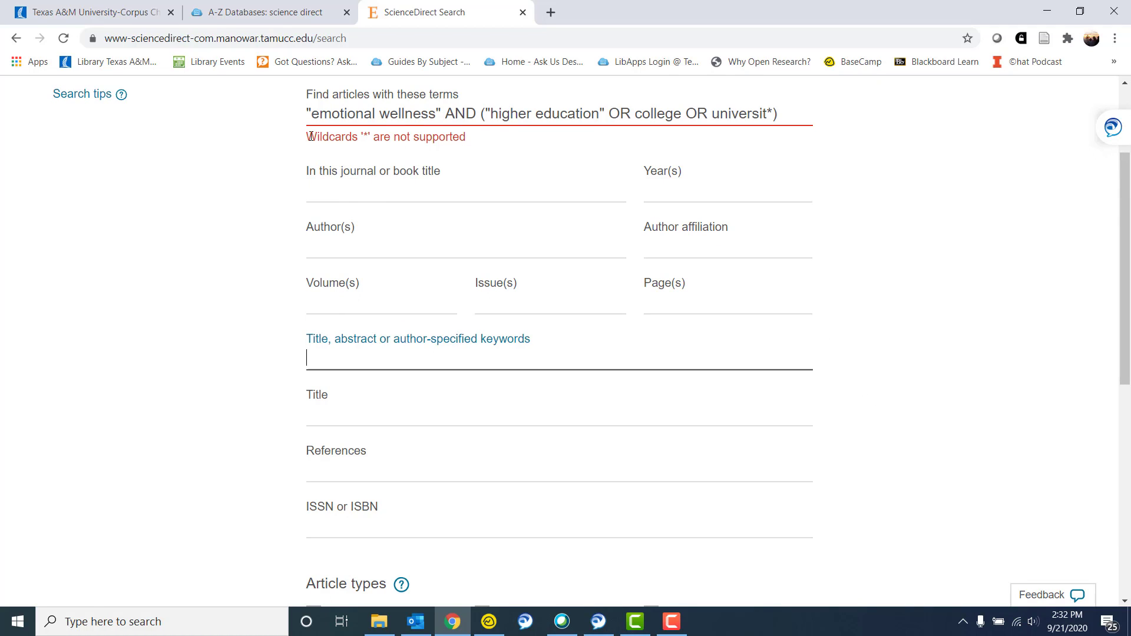
pyautogui.moveTo(311, 137); pyautogui.dragTo(363, 140)
pyautogui.click(365, 138)
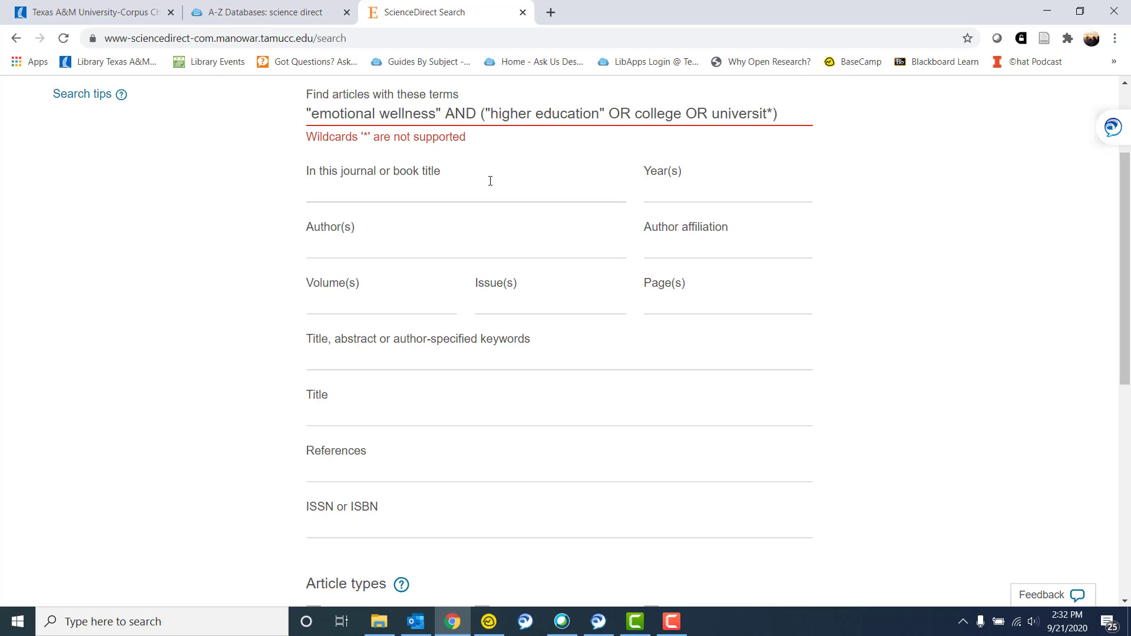
# - Change universit* to universit? and run the search, returning 5,305 results
pyautogui.click(772, 114)
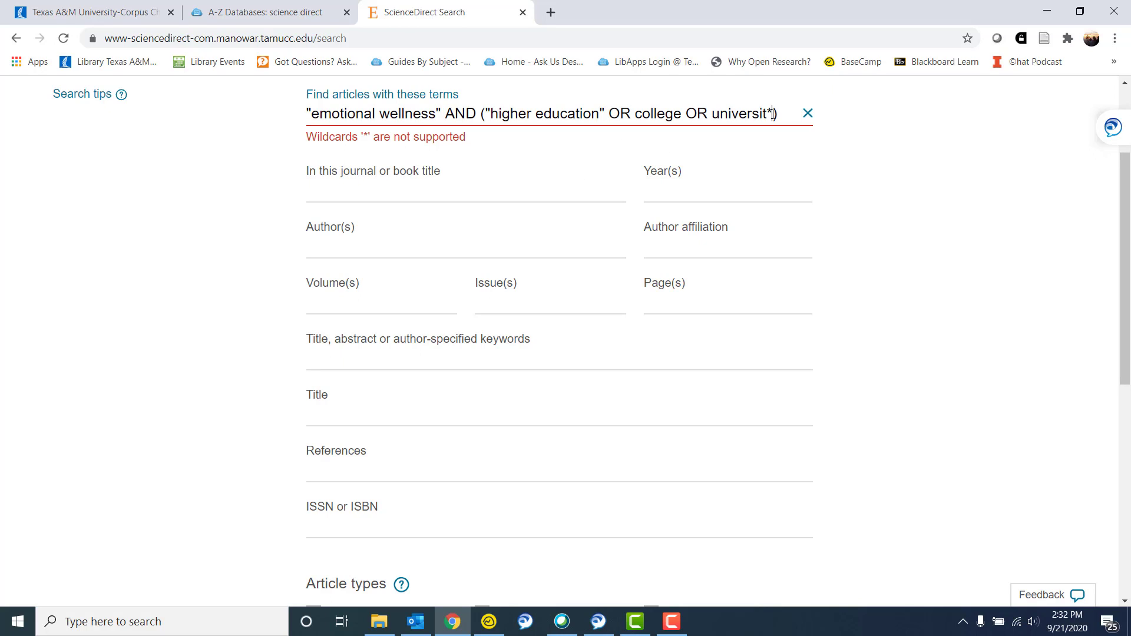
pyautogui.press('BackSpace')
pyautogui.write('?')
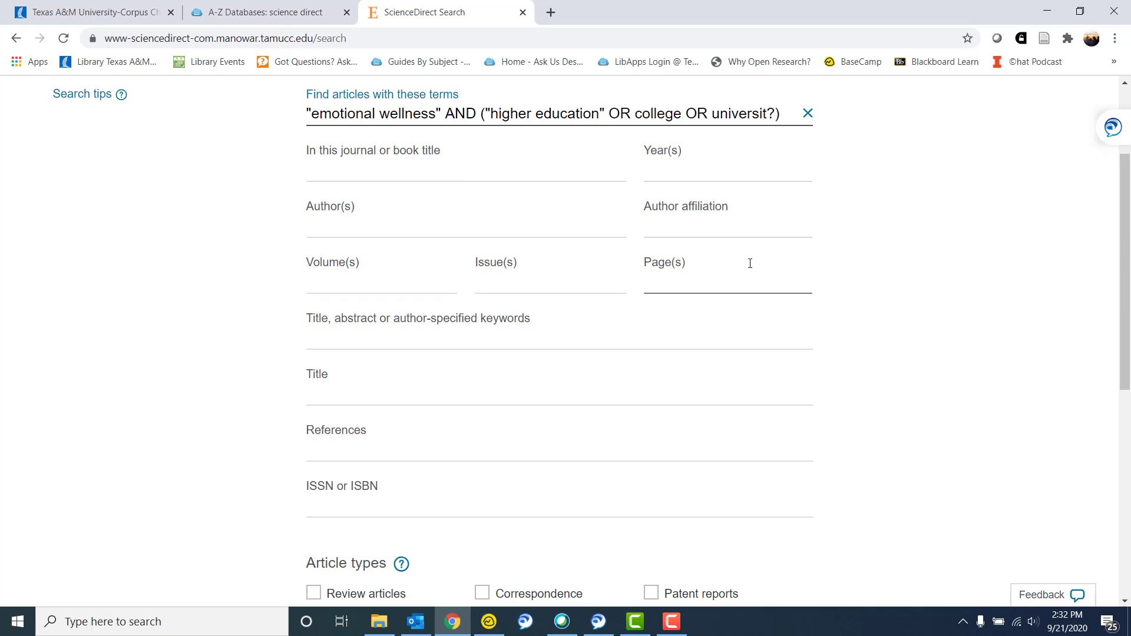
pyautogui.scroll(-8, 758, 257)
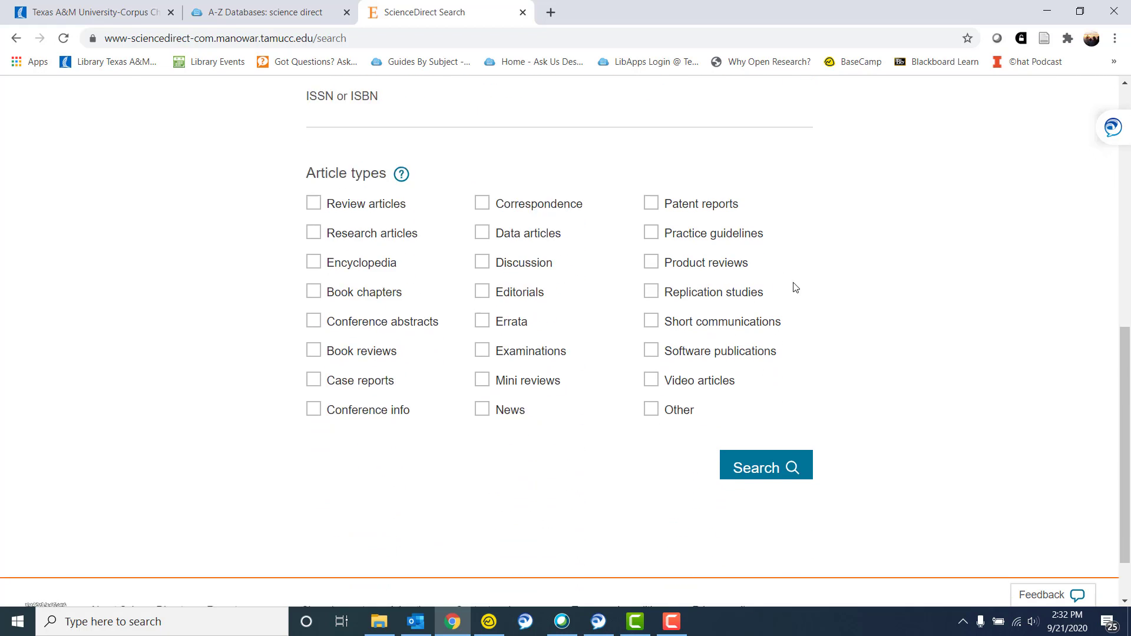
pyautogui.click(758, 396)
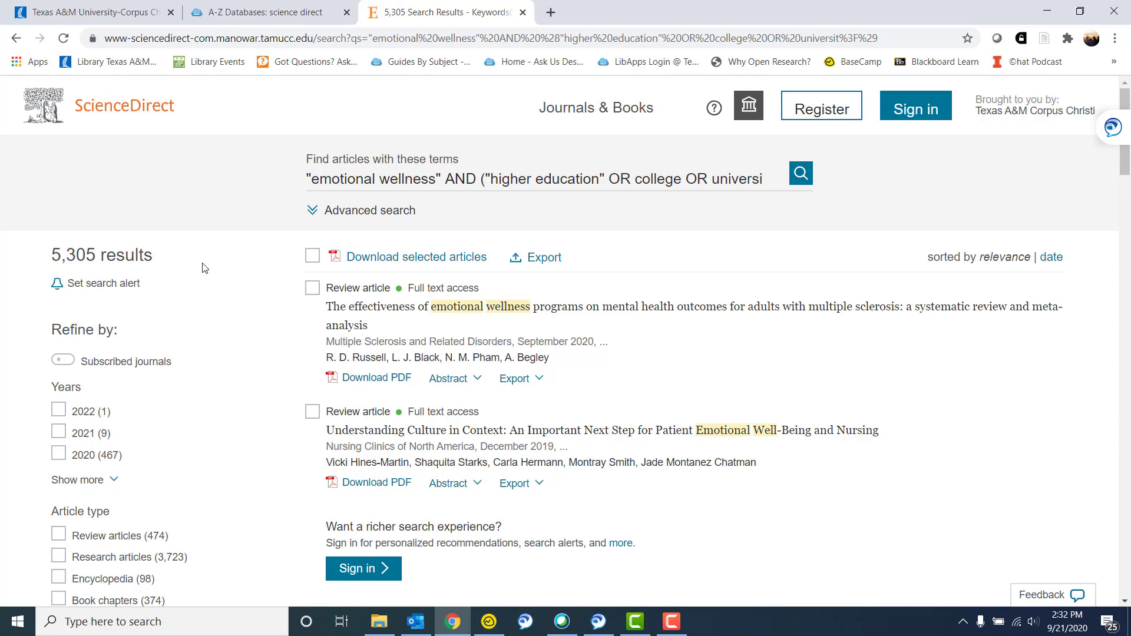
# - Check the 5,305 result count, then reopen and cancel the Advanced Search form
pyautogui.moveTo(54, 254); pyautogui.dragTo(179, 273)
pyautogui.click(171, 262)
pyautogui.click(360, 212)
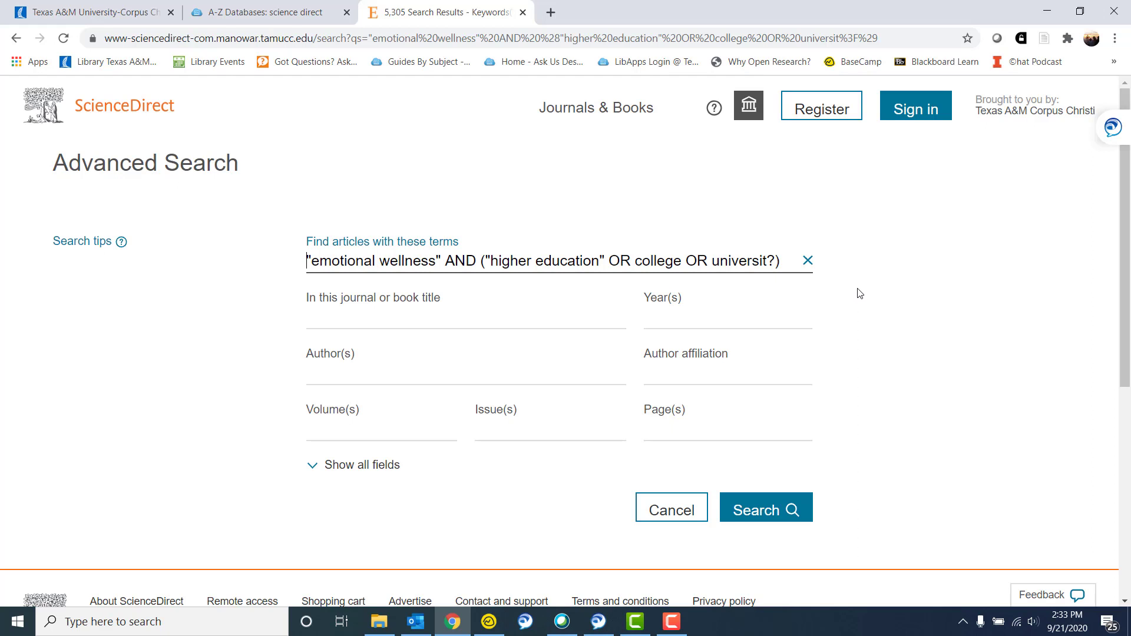
pyautogui.scroll(-4, 859, 293)
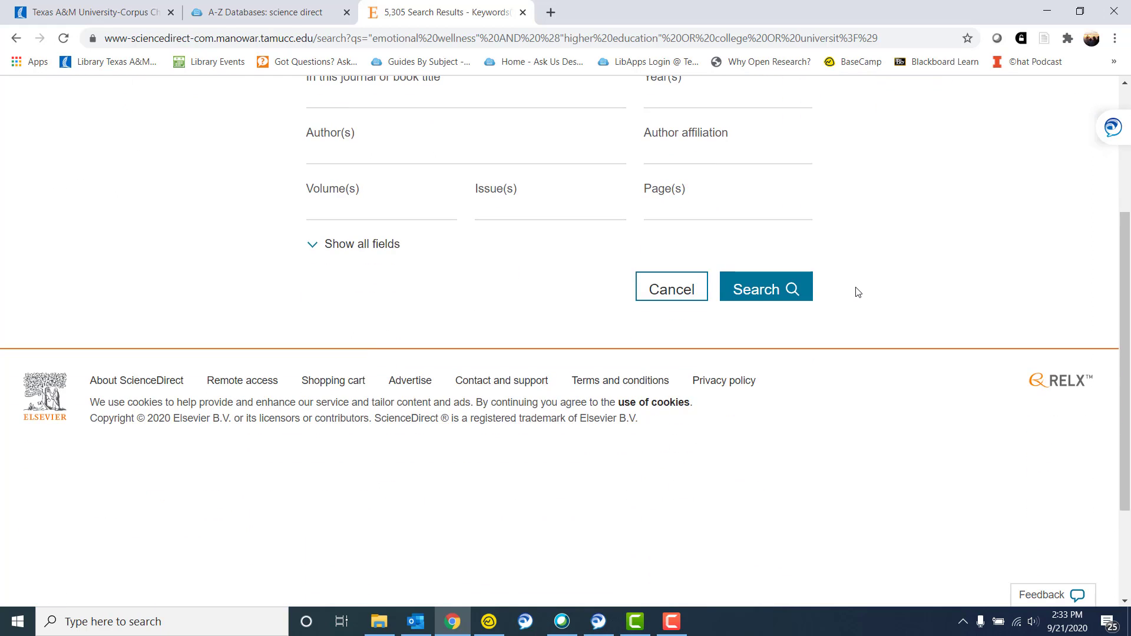
pyautogui.scroll(4, 858, 293)
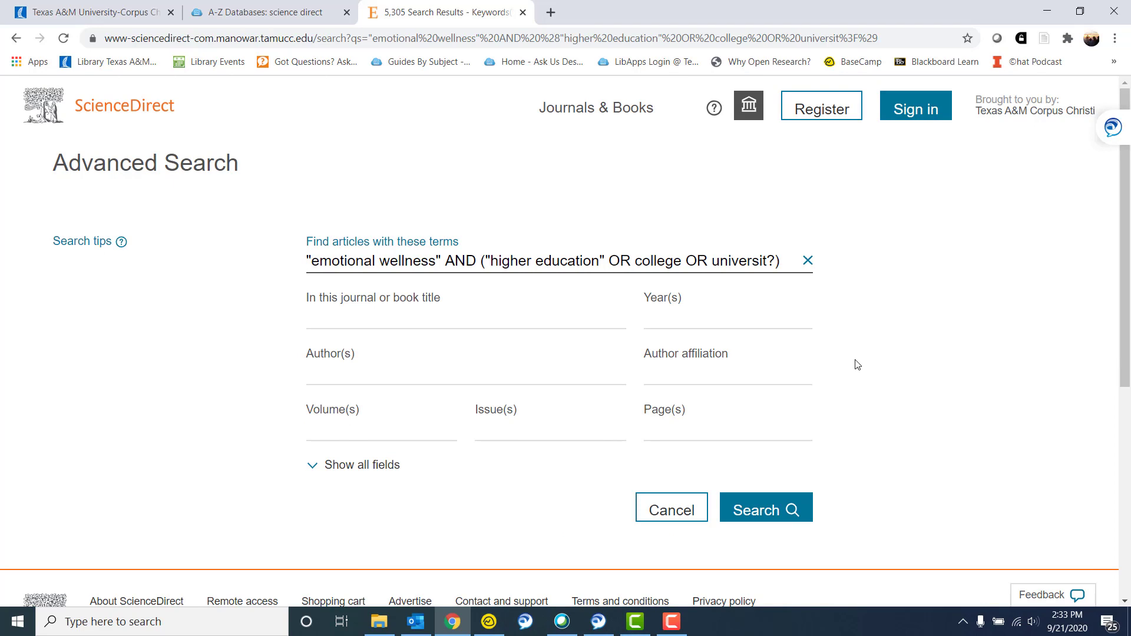
pyautogui.click(678, 510)
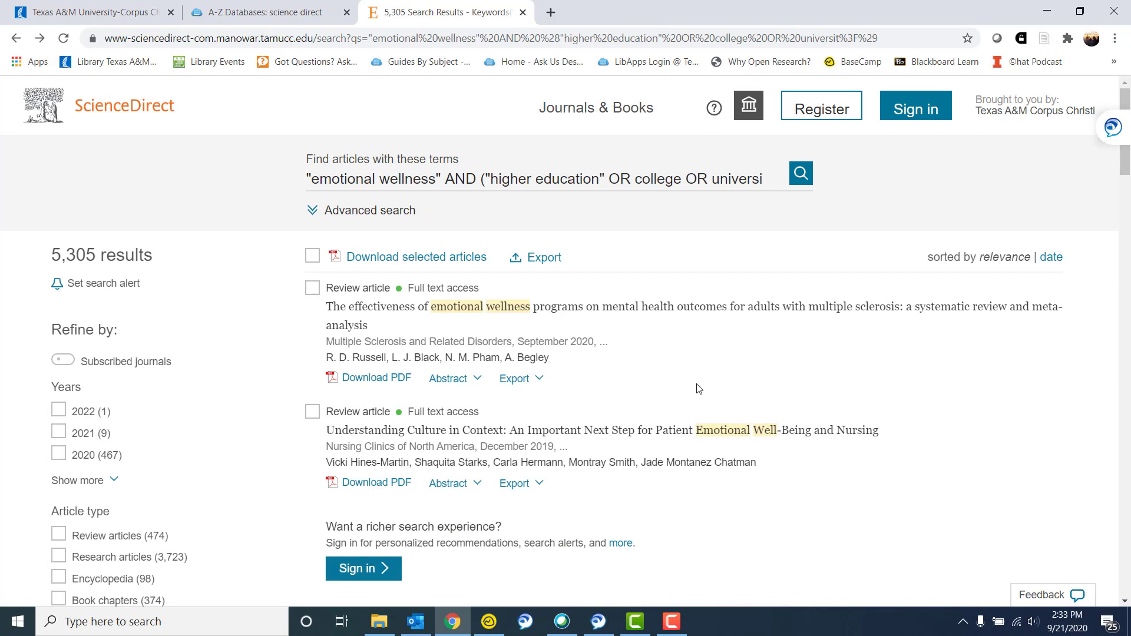
# - Expand the Years filter with Show more to list every year's article count
pyautogui.scroll(-3, 675, 363)
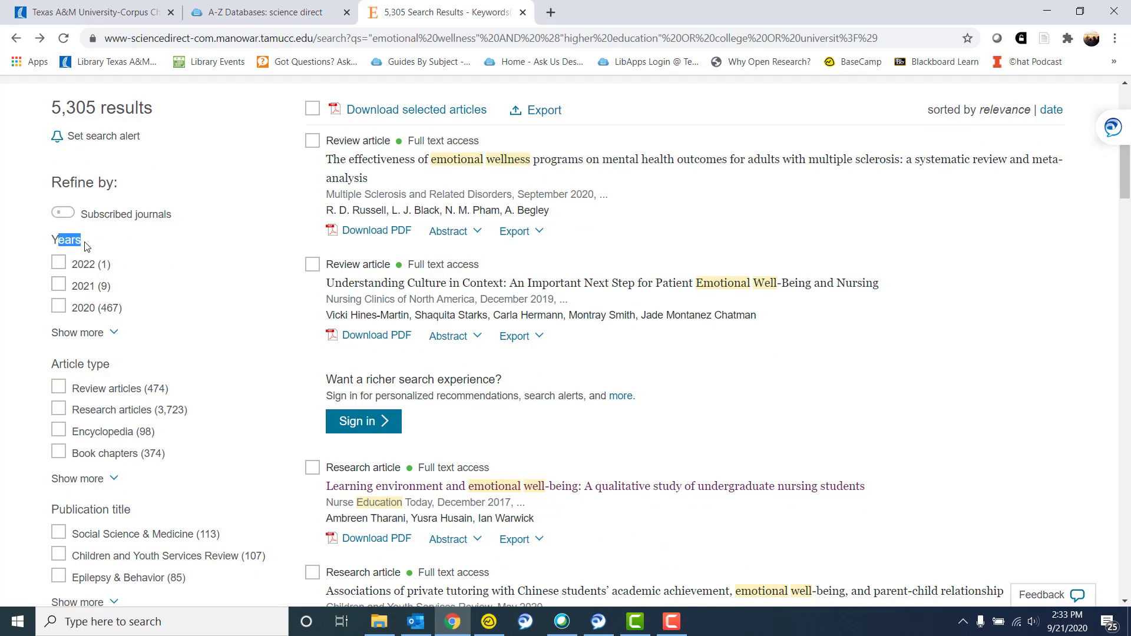
pyautogui.click(97, 334)
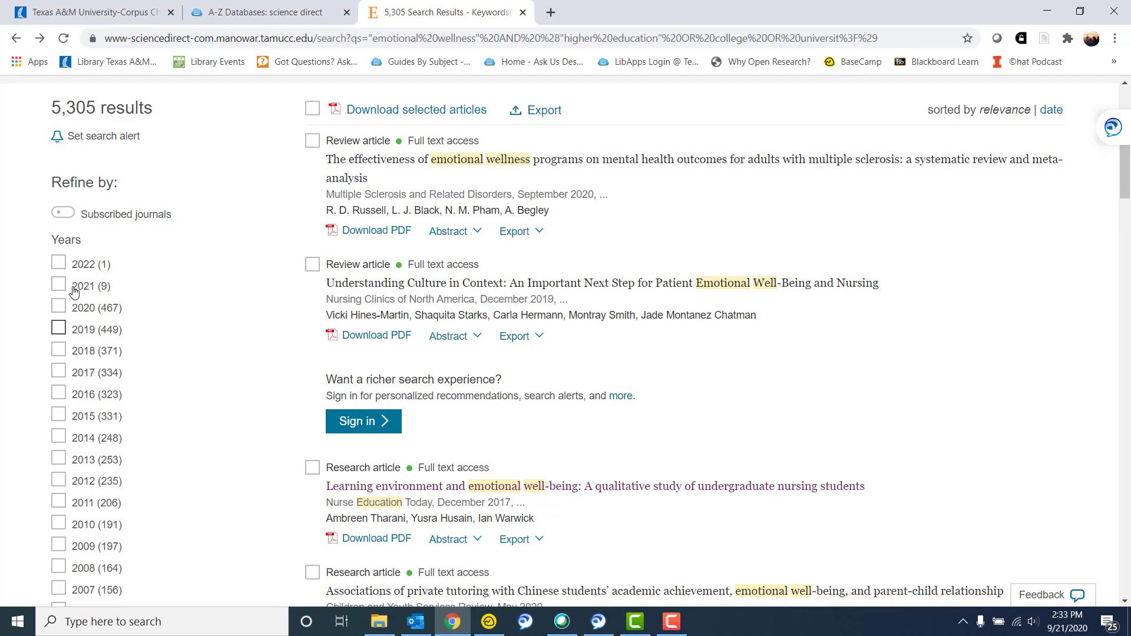
pyautogui.scroll(-4, 212, 321)
# - Apply a custom 2015-2020 year range, cutting results to 2,275
pyautogui.scroll(-3, 212, 321)
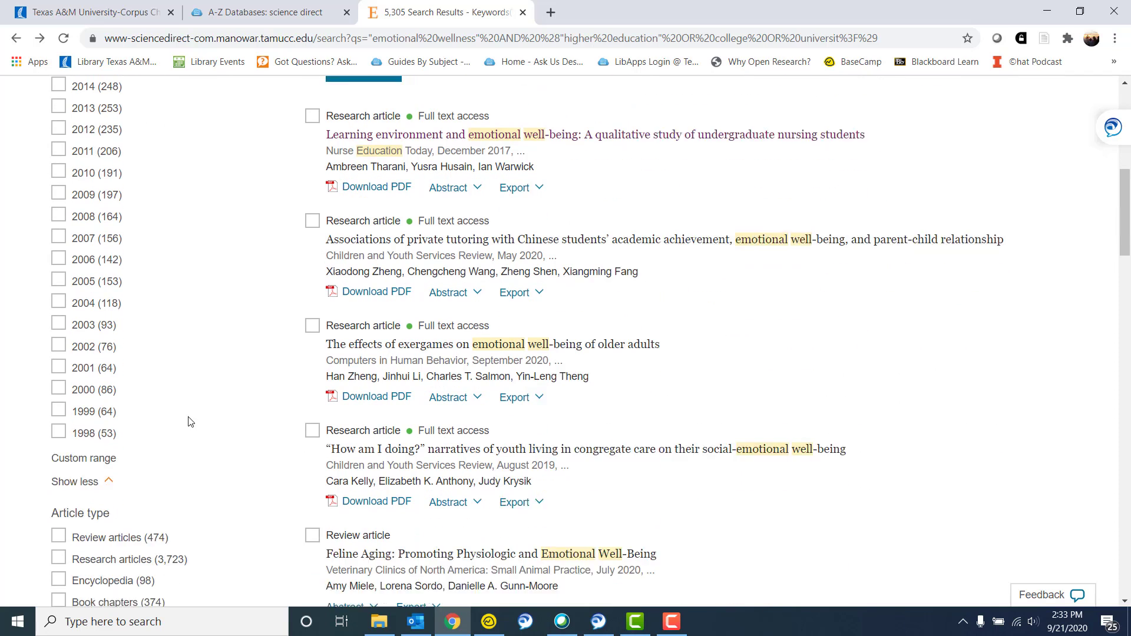
pyautogui.click(91, 452)
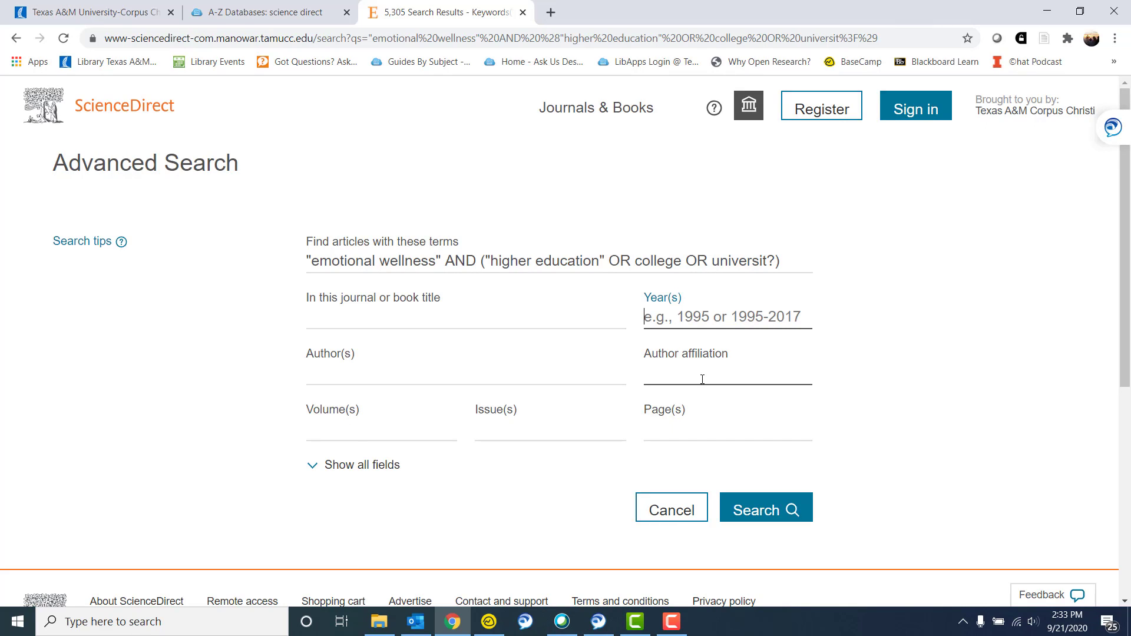
pyautogui.write('2015-2020')
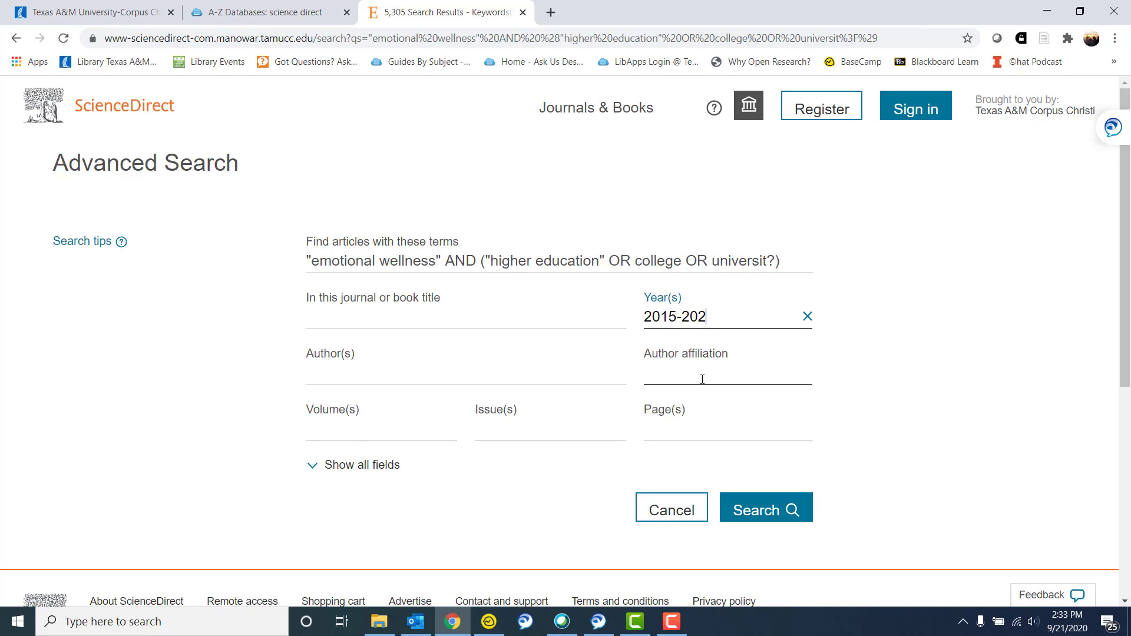
pyautogui.click(755, 513)
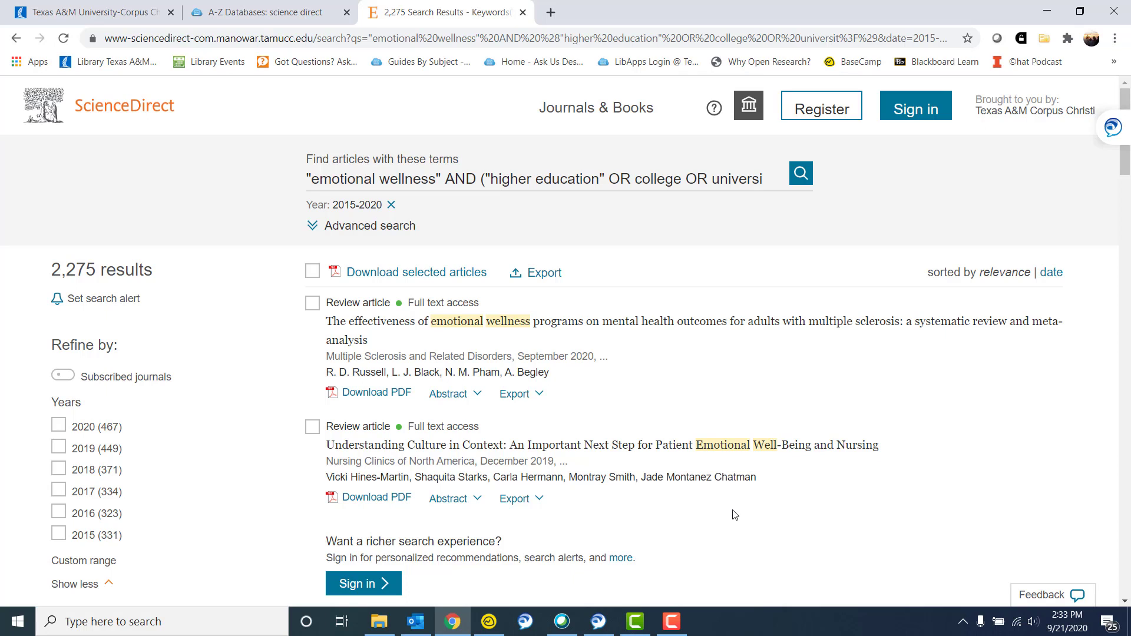
# - Check Review articles and Research articles under Article type, leaving 1,857 results
pyautogui.scroll(-5, 226, 416)
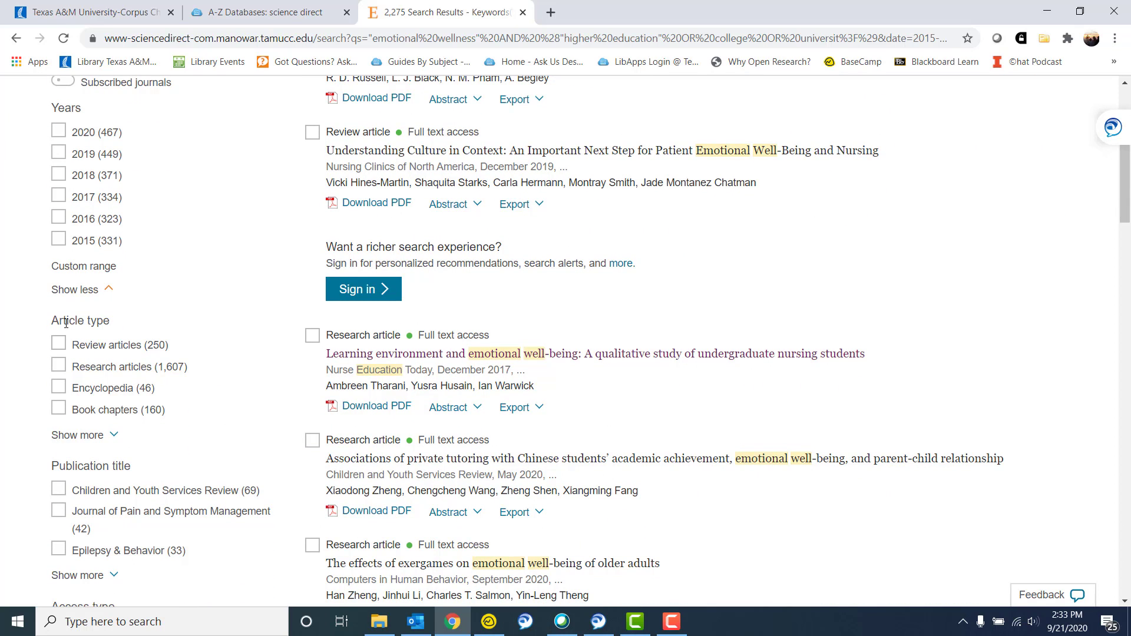
pyautogui.click(66, 344)
pyautogui.scroll(-1, 209, 379)
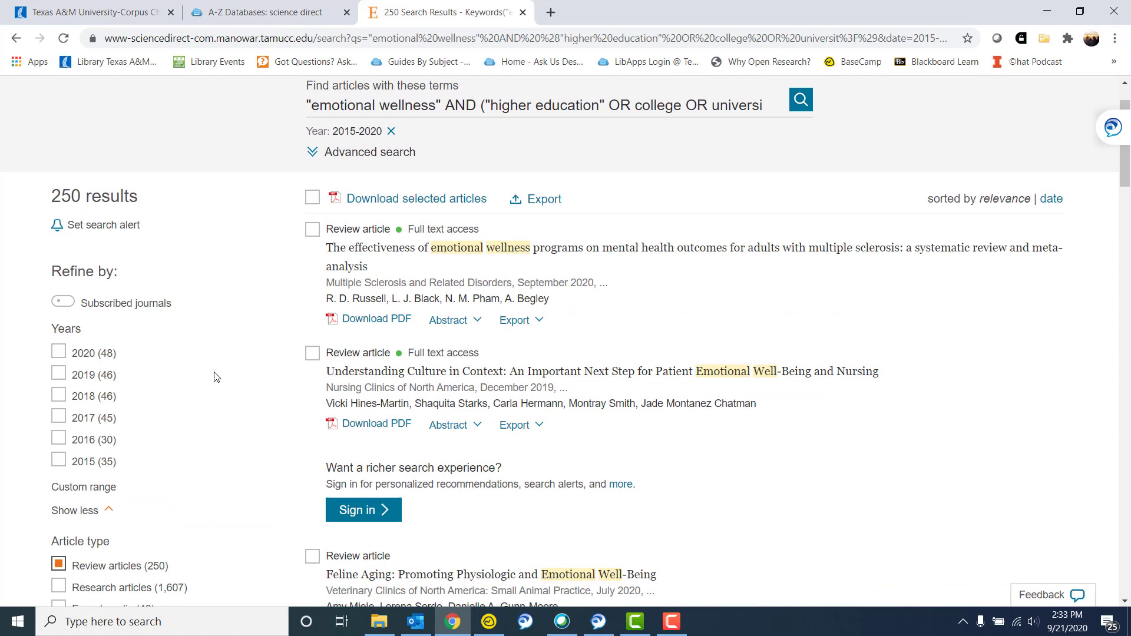
pyautogui.click(59, 587)
pyautogui.scroll(-1, 176, 537)
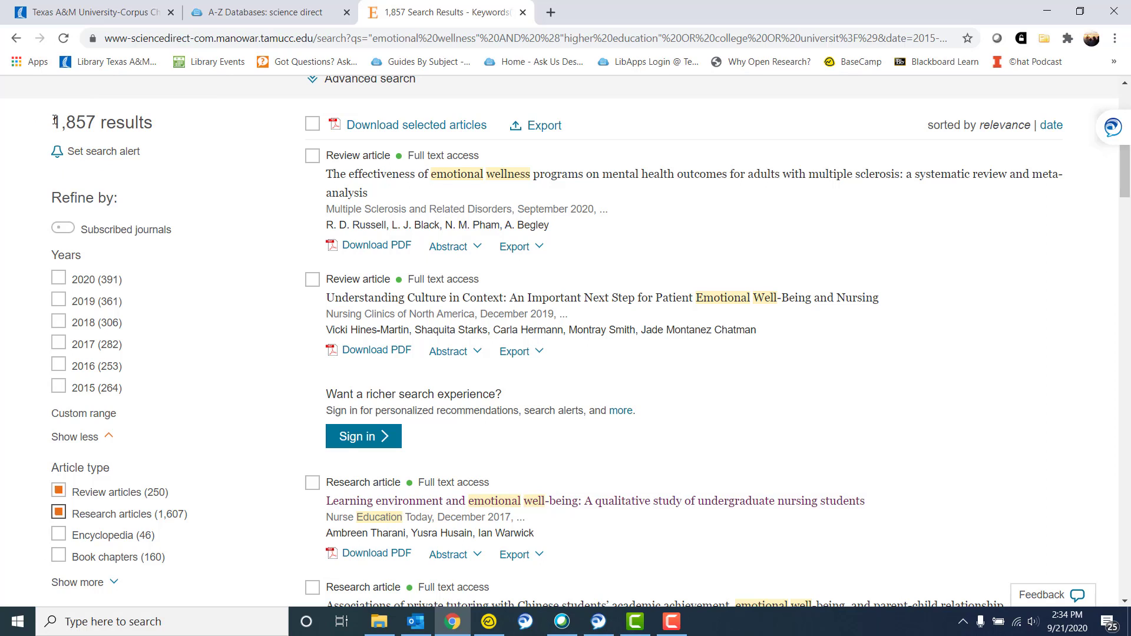
pyautogui.moveTo(51, 123); pyautogui.dragTo(178, 132)
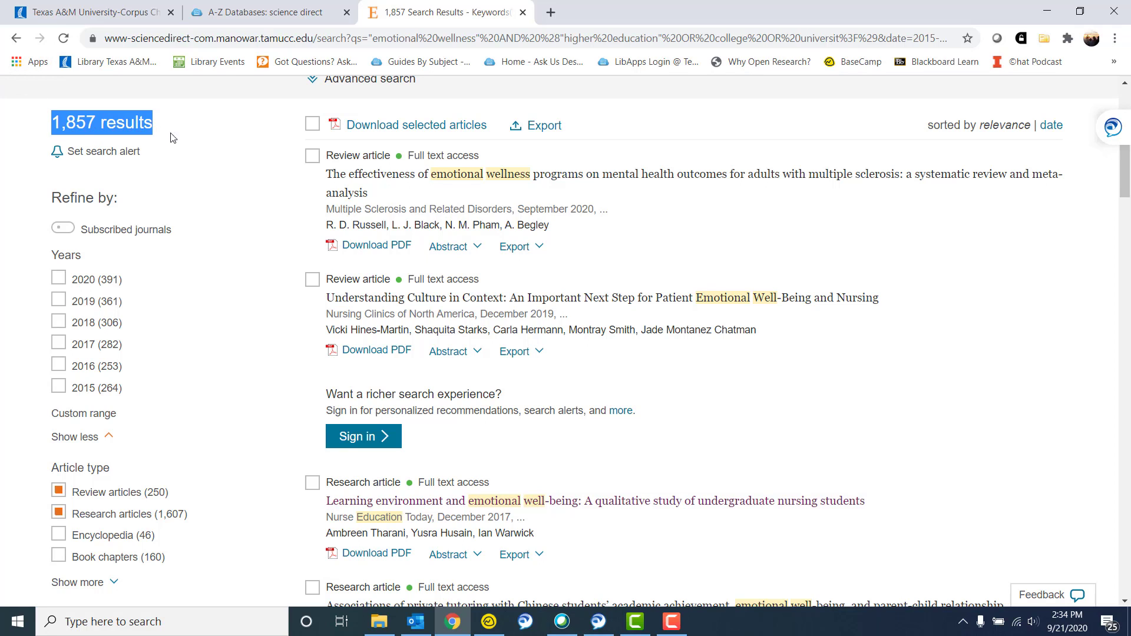
pyautogui.click(212, 157)
pyautogui.scroll(-2, 221, 169)
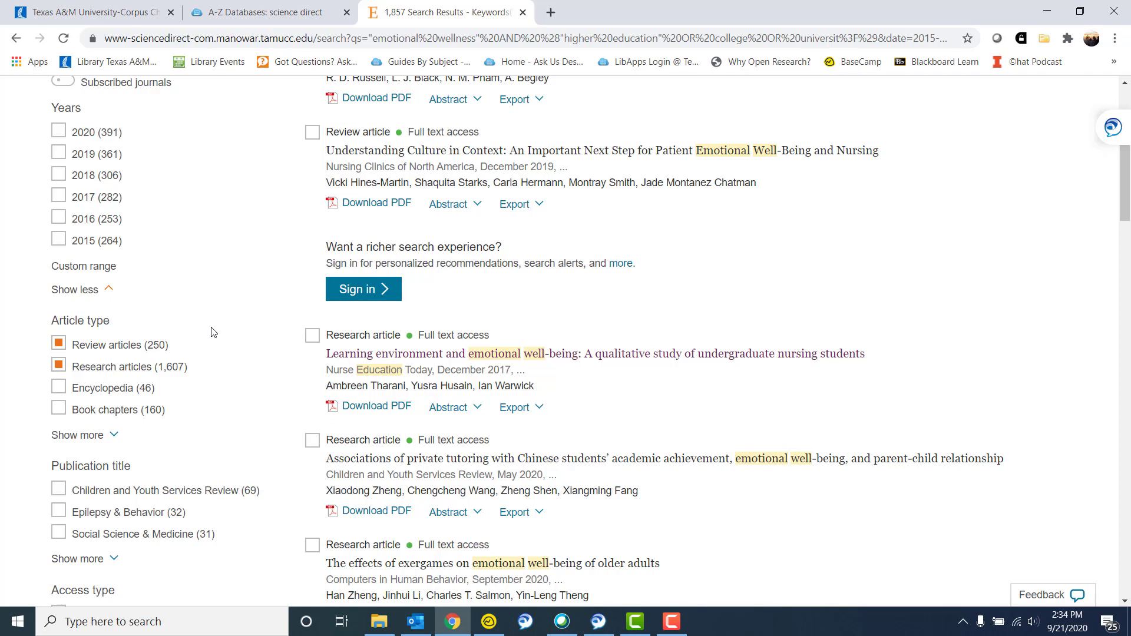
pyautogui.scroll(-1, 213, 331)
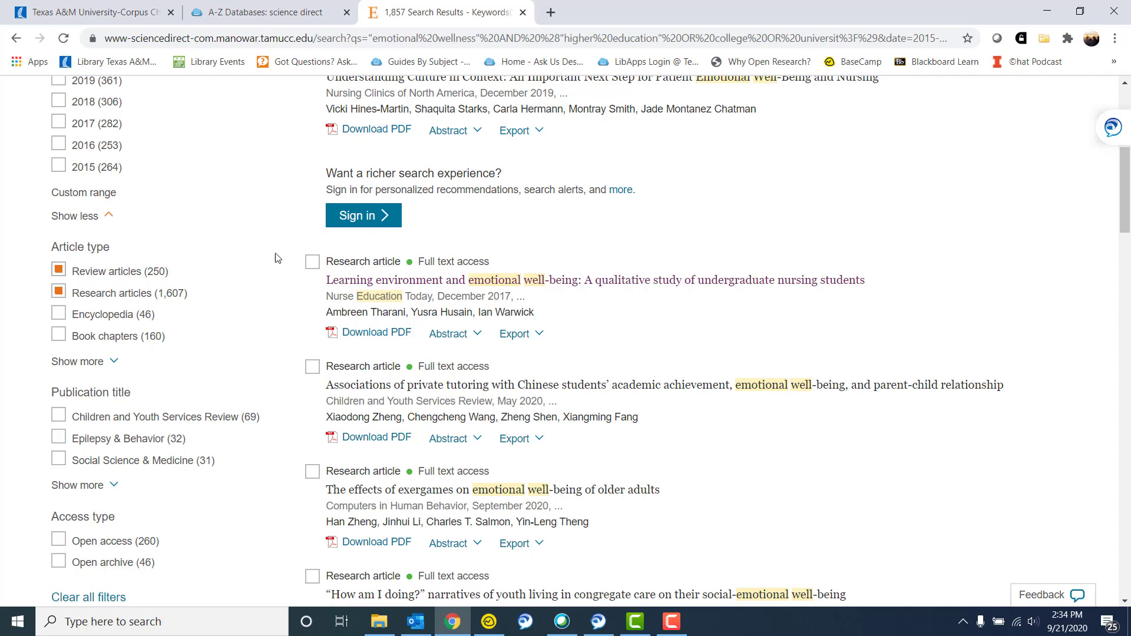
pyautogui.scroll(-1, 280, 254)
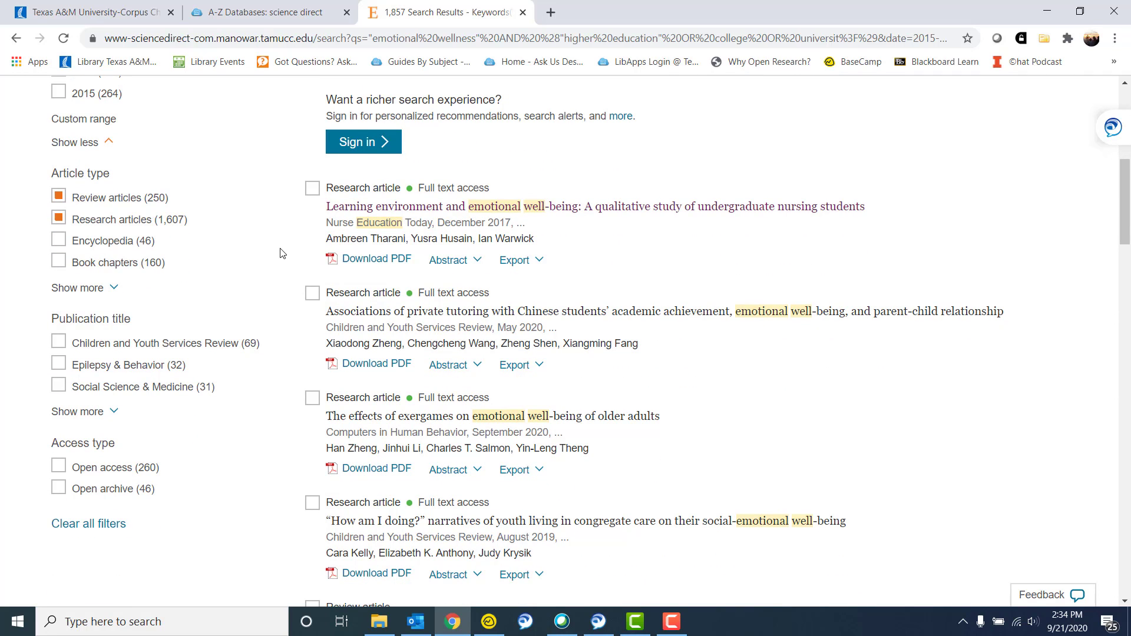
pyautogui.scroll(1, 281, 253)
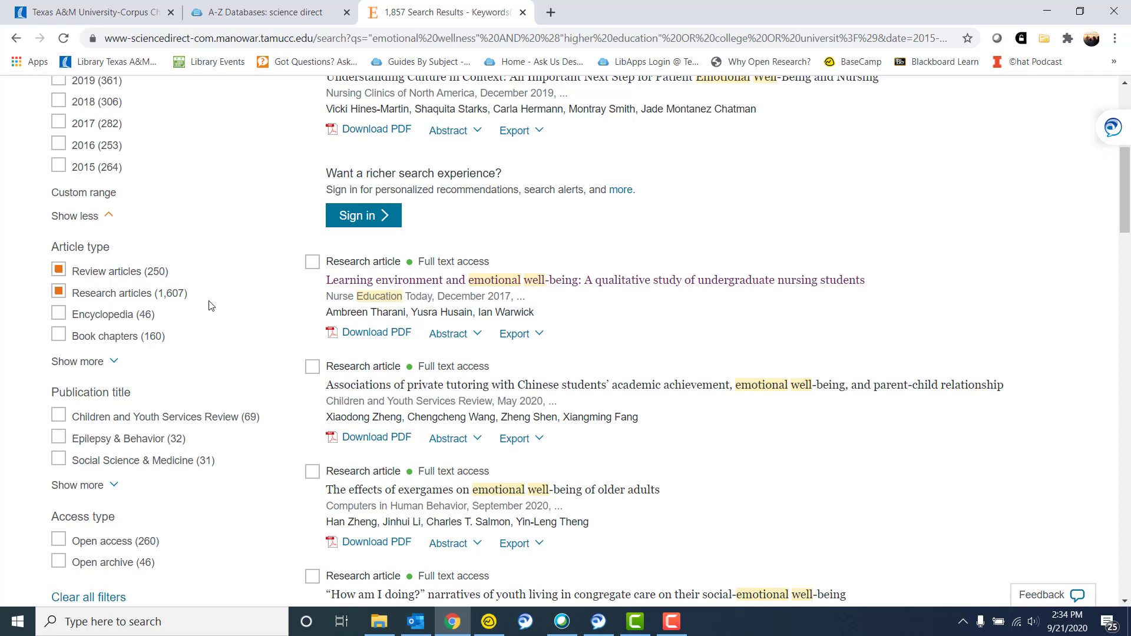
pyautogui.scroll(5, 211, 305)
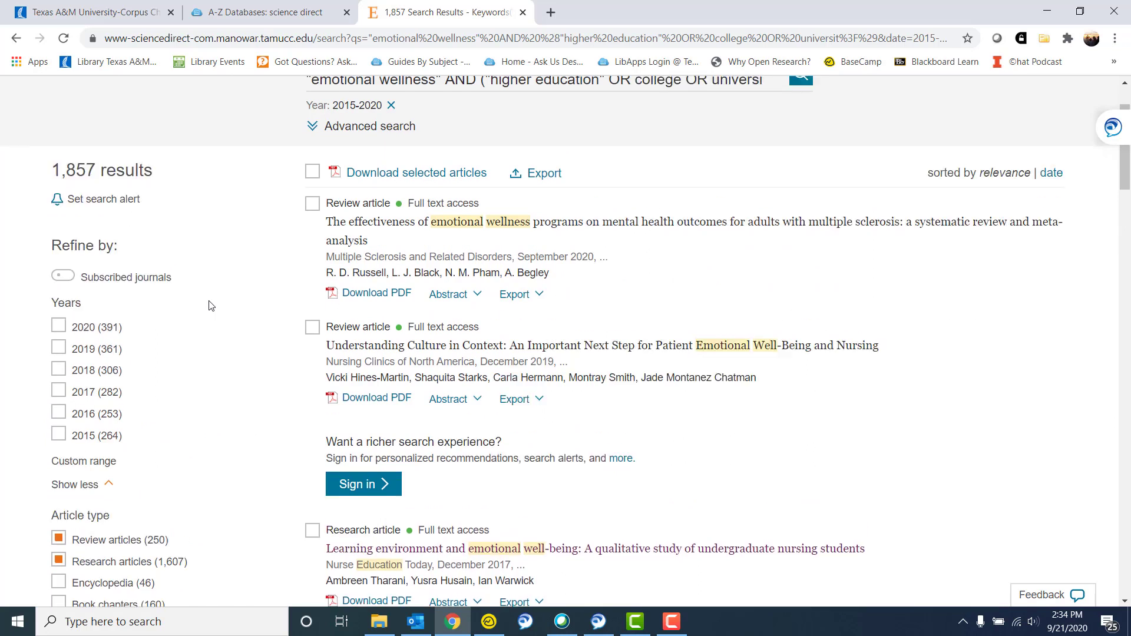
pyautogui.scroll(2, 219, 308)
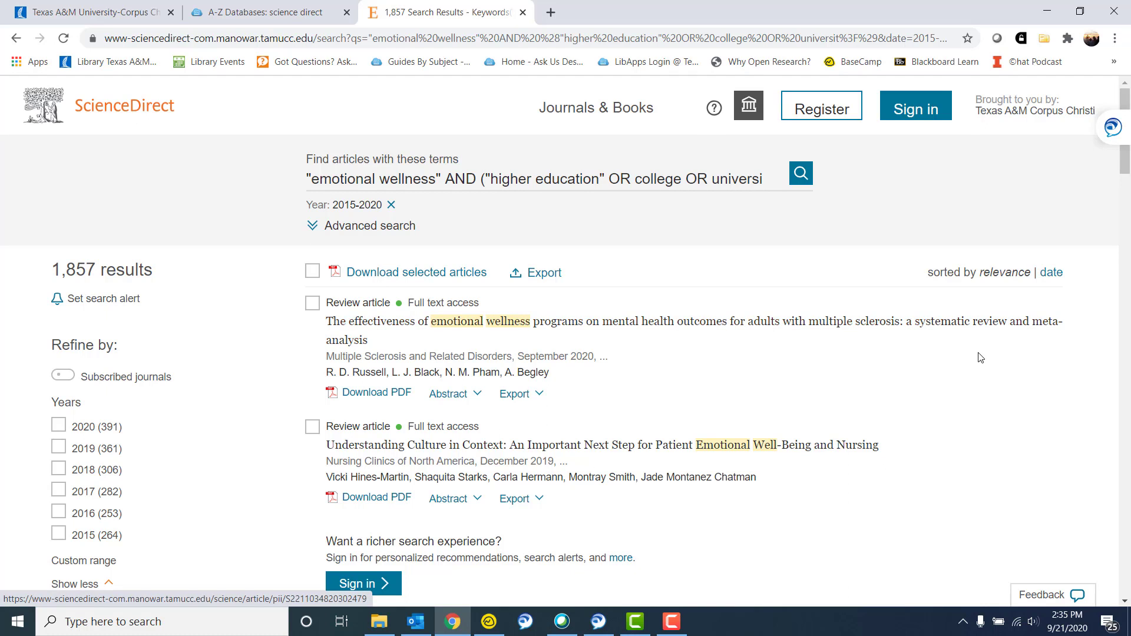
pyautogui.scroll(-3, 972, 348)
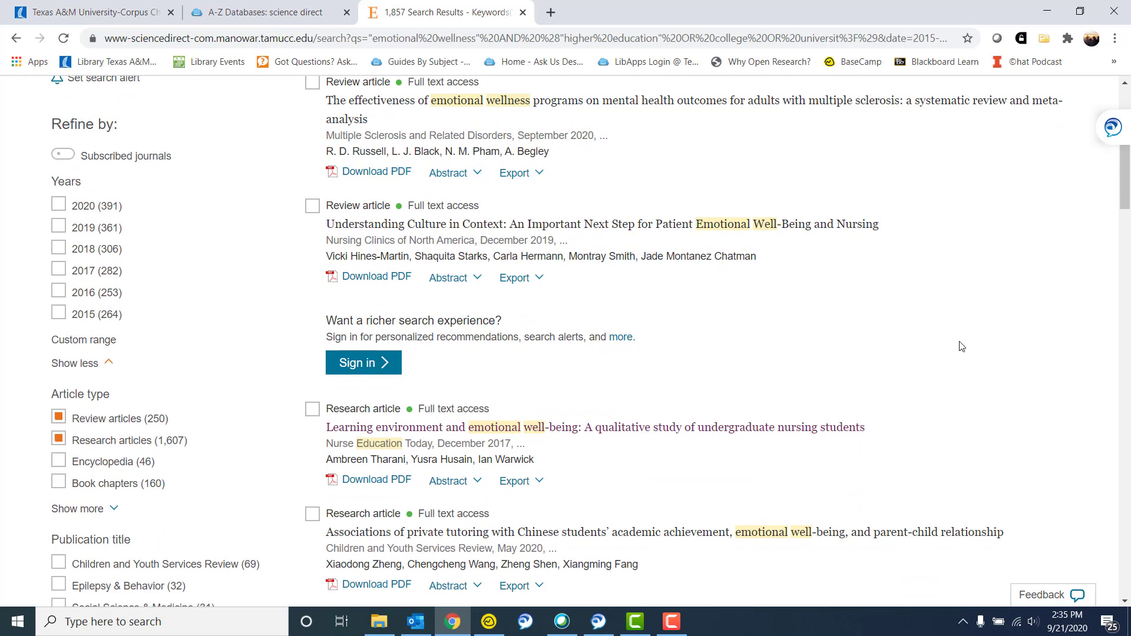
pyautogui.scroll(-1, 962, 347)
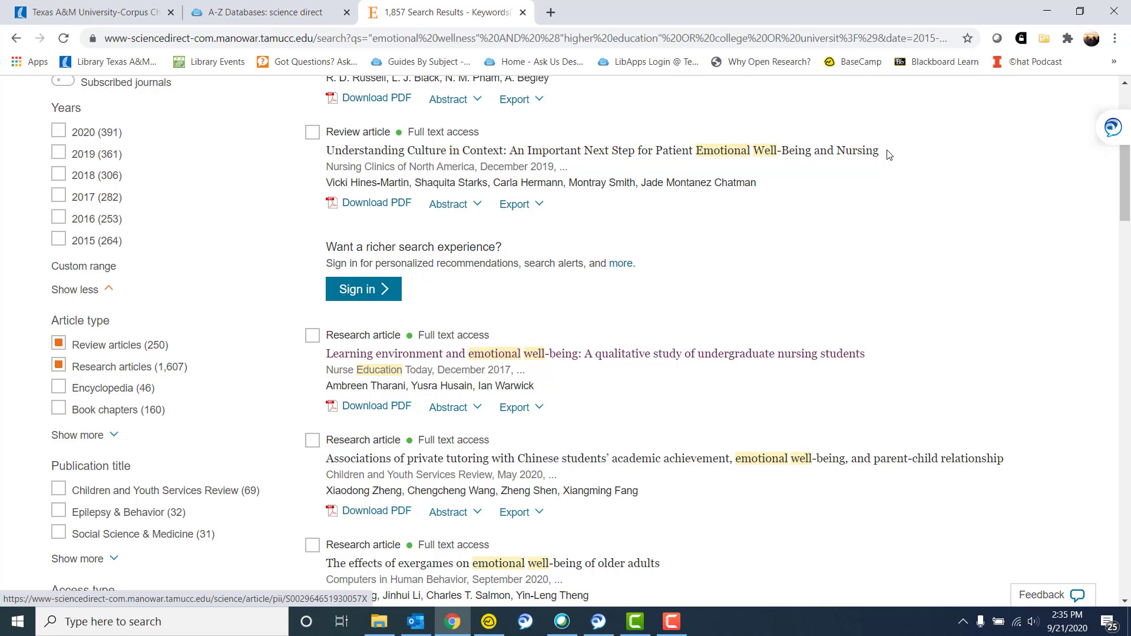
pyautogui.scroll(-2, 892, 155)
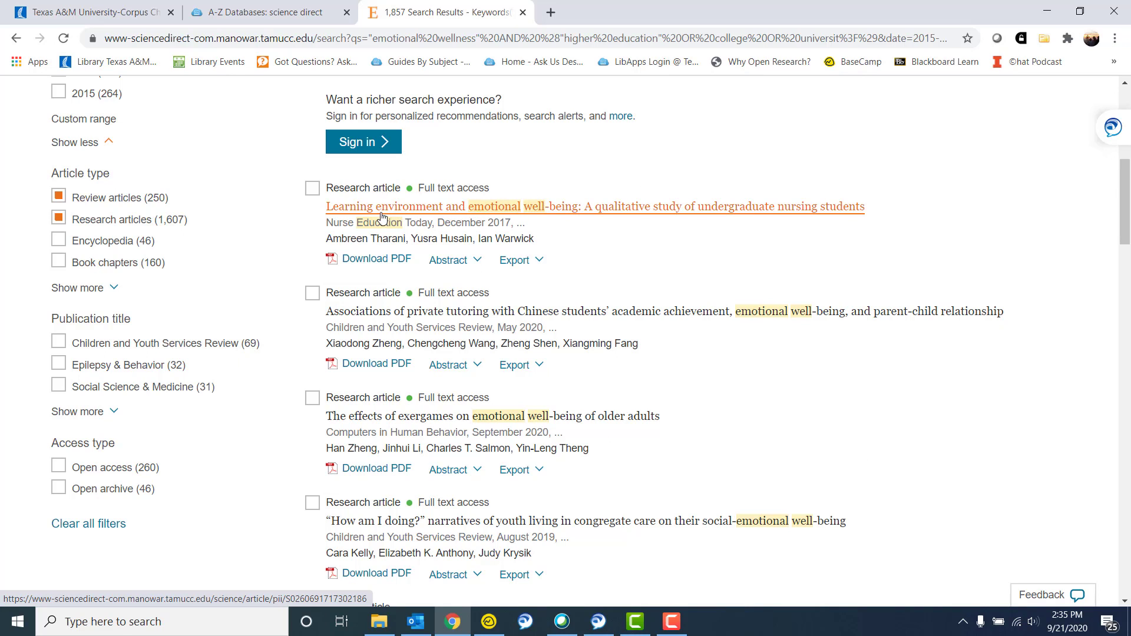
# - Open the article on learning environment and emotional well-being of undergraduate nursing students
pyautogui.click(350, 207)
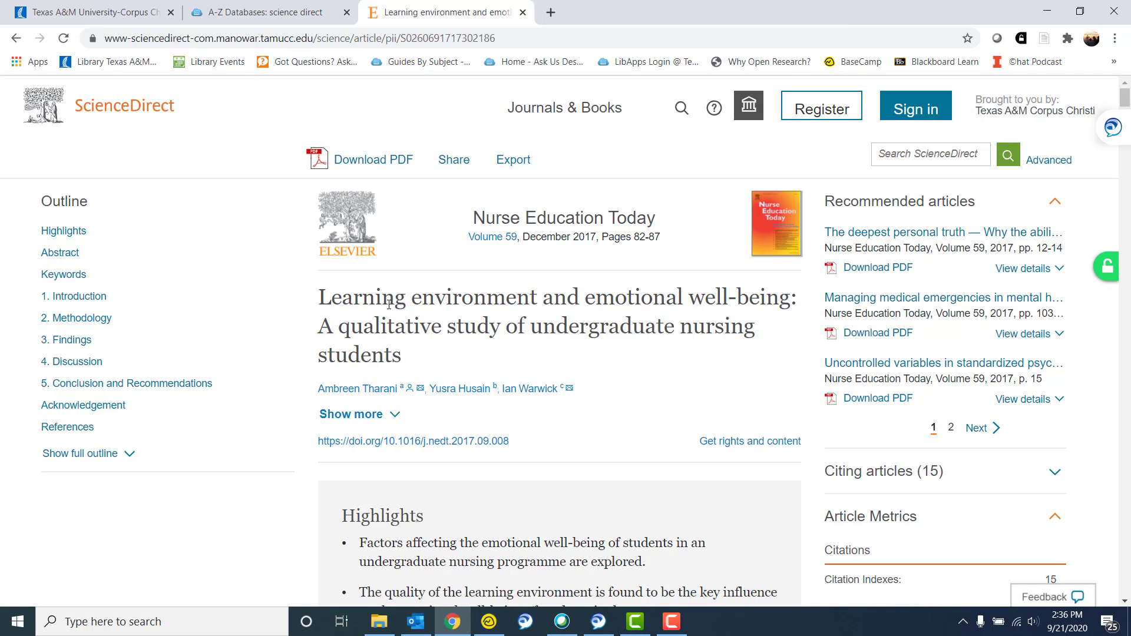
pyautogui.moveTo(313, 298); pyautogui.dragTo(436, 360)
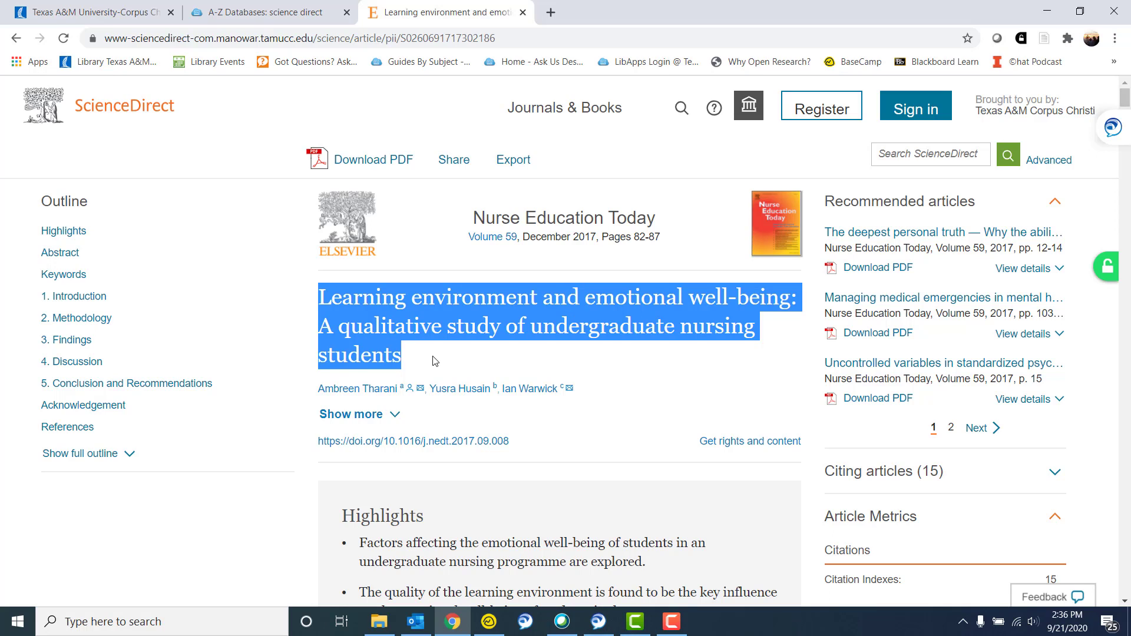
pyautogui.click(436, 360)
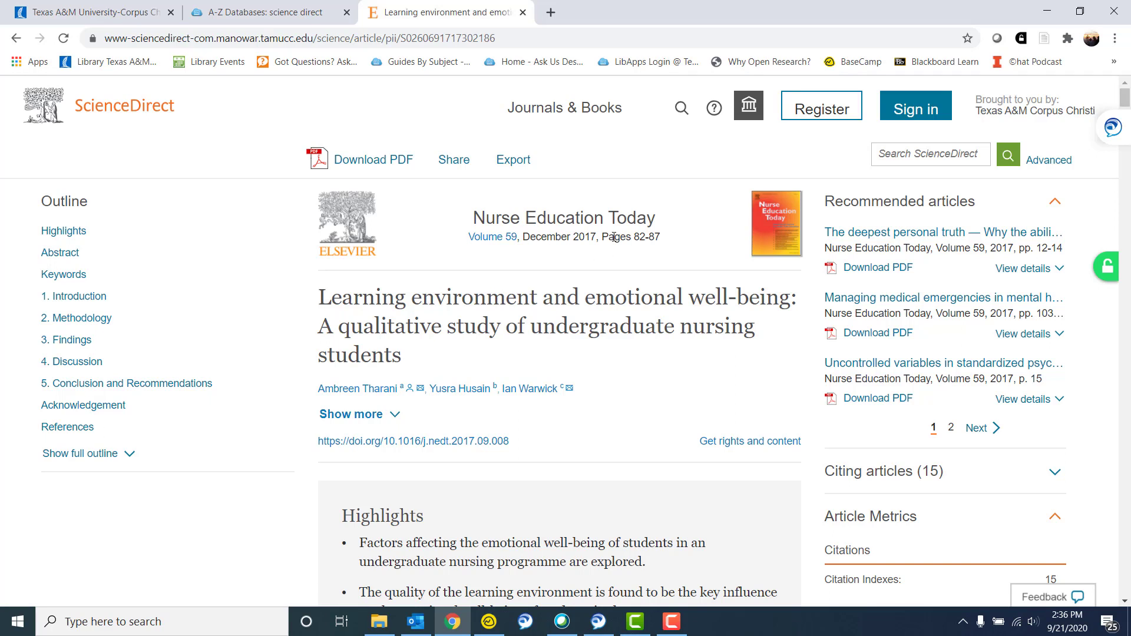
# - Read through its highlights, abstract and keywords, noting the Emotional well-being keyword
pyautogui.scroll(-1, 700, 246)
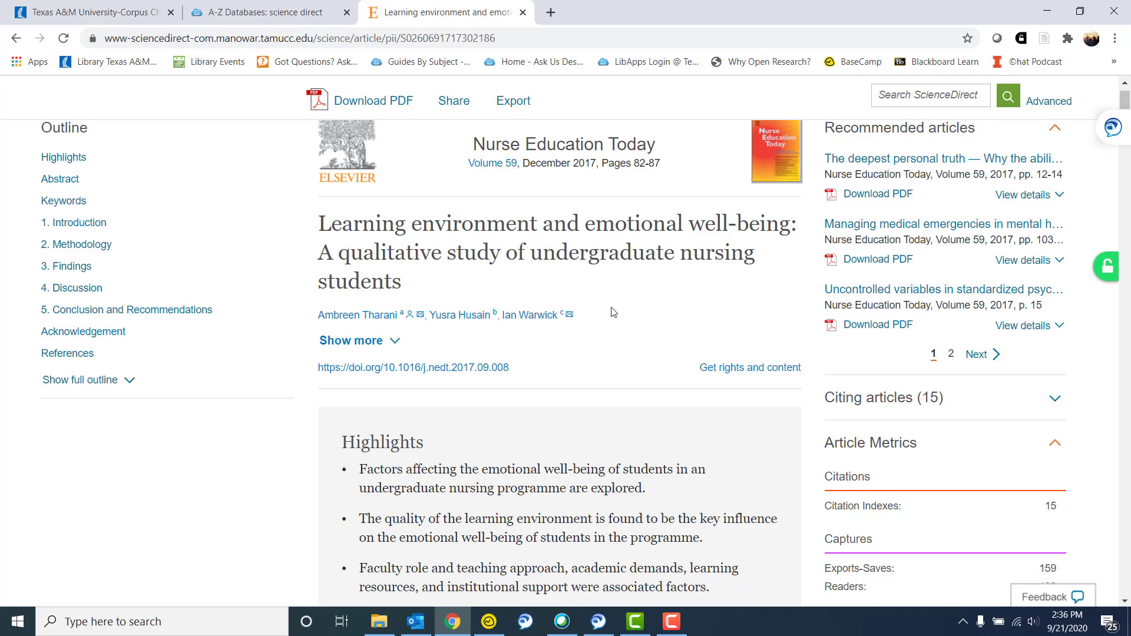
pyautogui.scroll(-6, 613, 312)
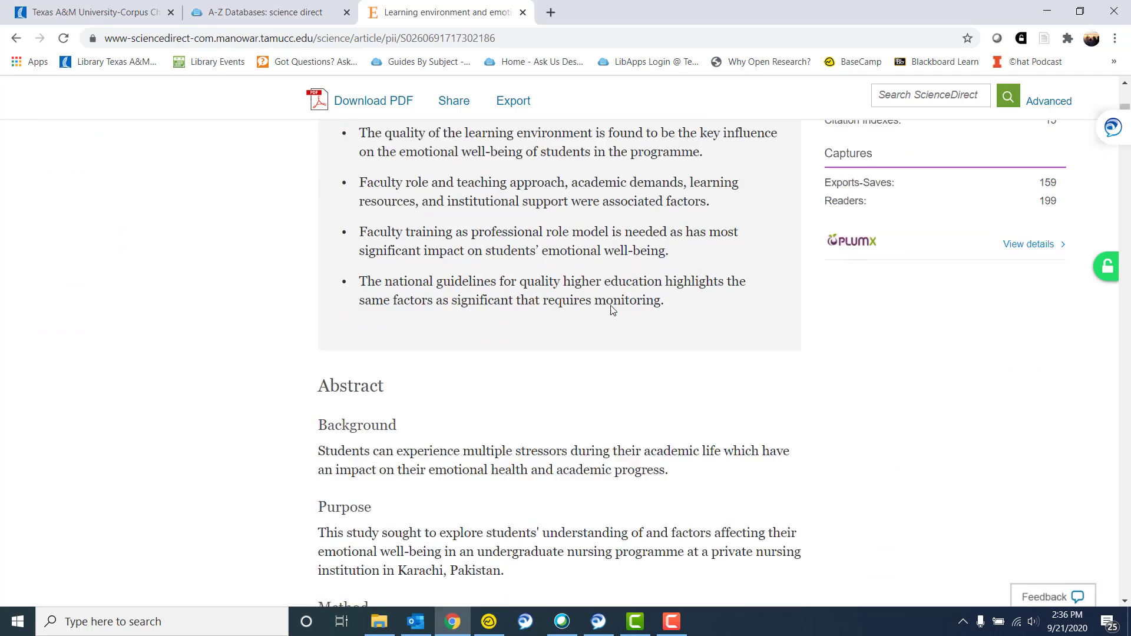
pyautogui.scroll(-8, 613, 310)
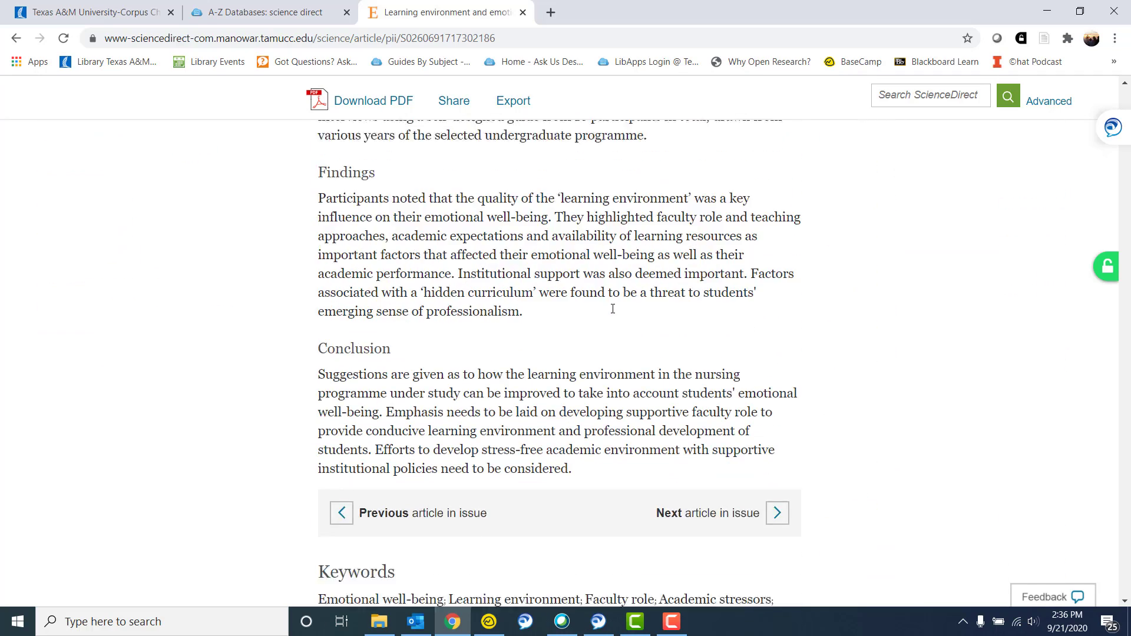
pyautogui.scroll(-4, 612, 309)
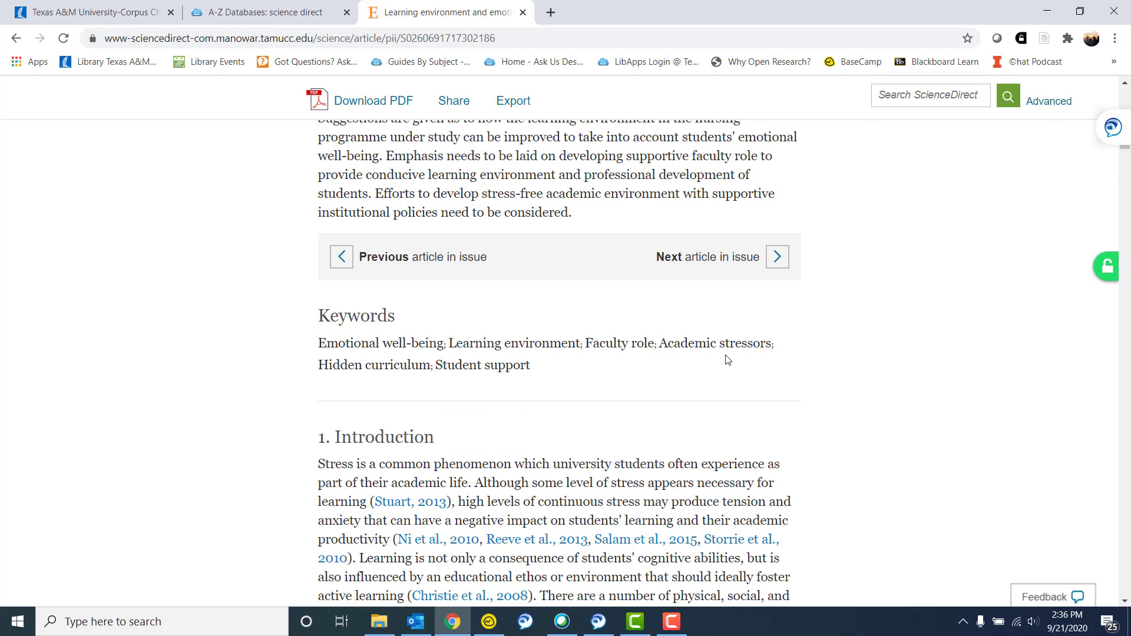
pyautogui.scroll(-1, 701, 362)
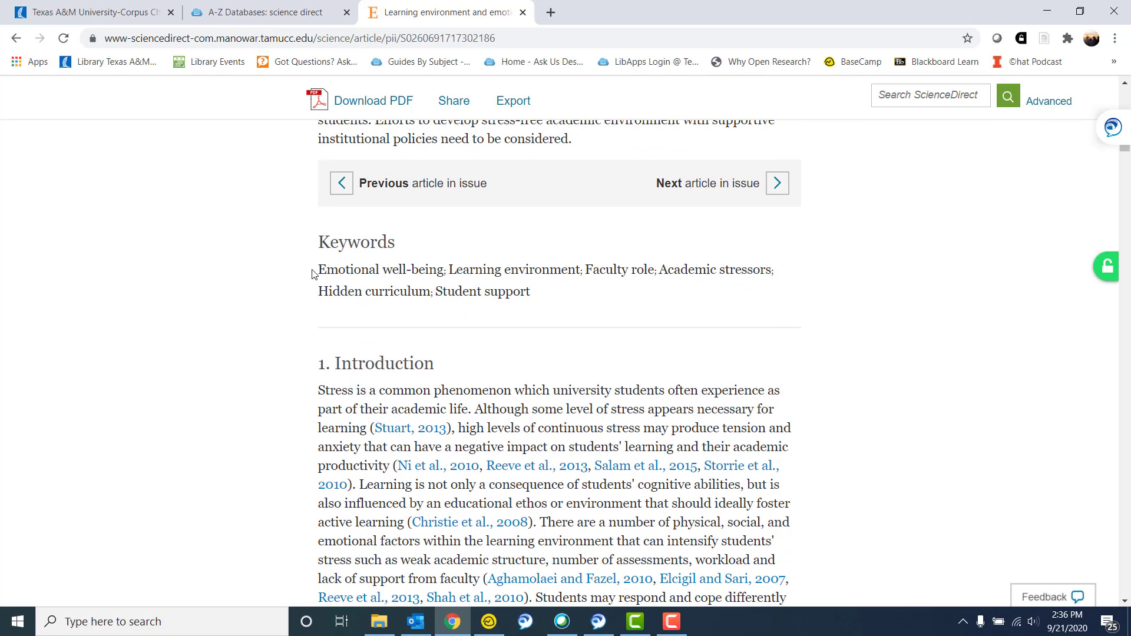
pyautogui.moveTo(313, 273); pyautogui.dragTo(444, 272)
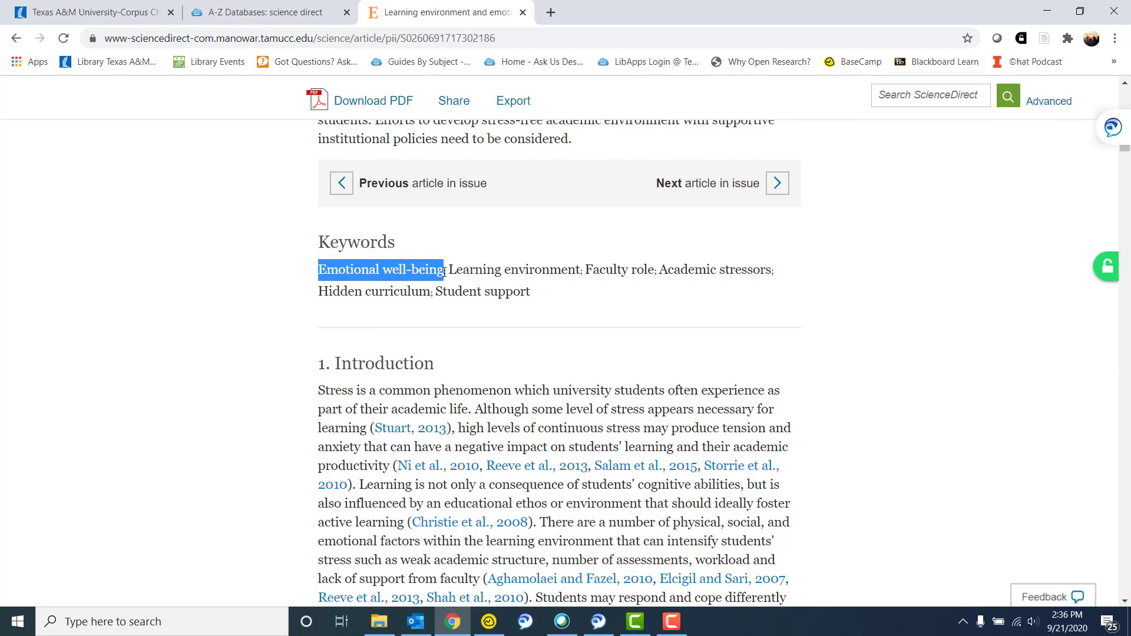
pyautogui.click(662, 300)
pyautogui.scroll(-3, 658, 299)
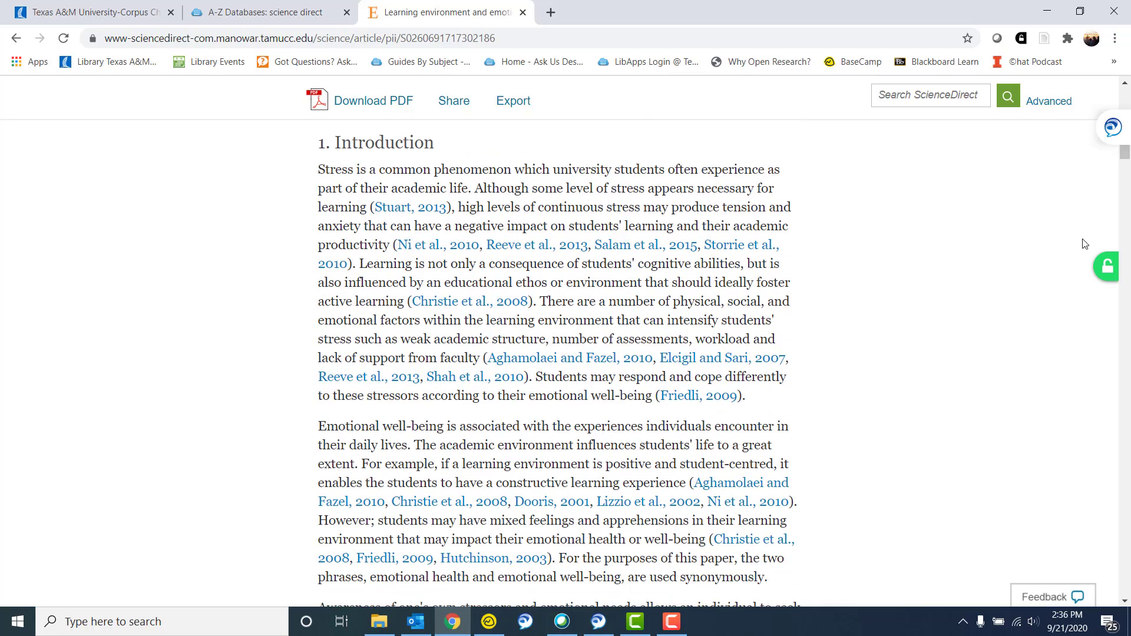
pyautogui.scroll(5, 1025, 288)
# - Expand the Citing articles (15) panel in the article's right sidebar
pyautogui.scroll(14, 1021, 301)
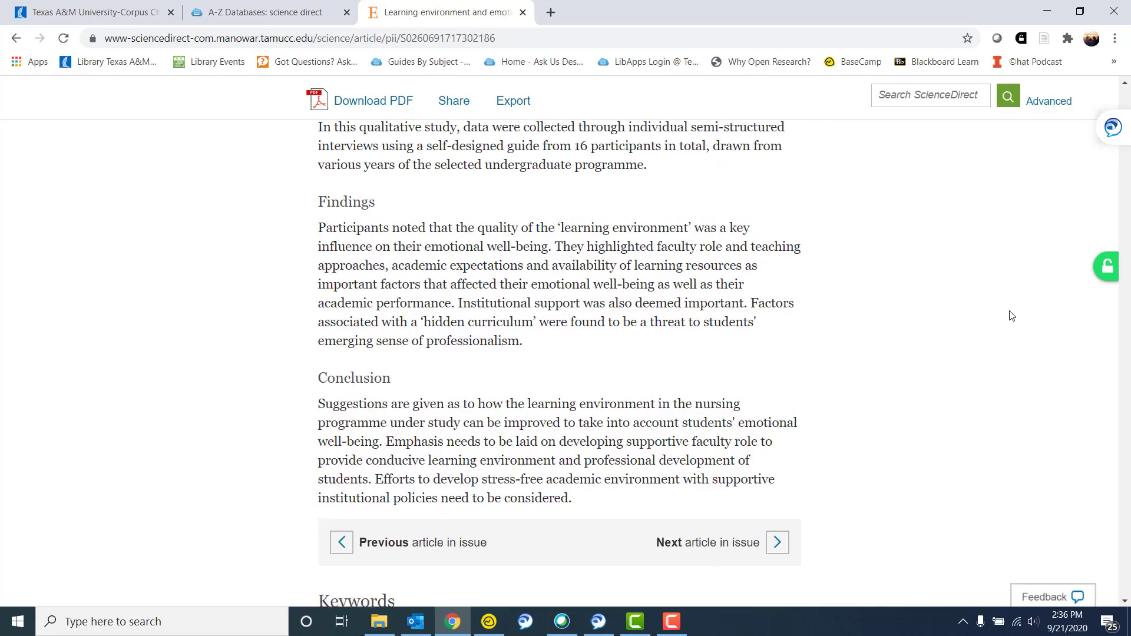
pyautogui.scroll(2, 918, 406)
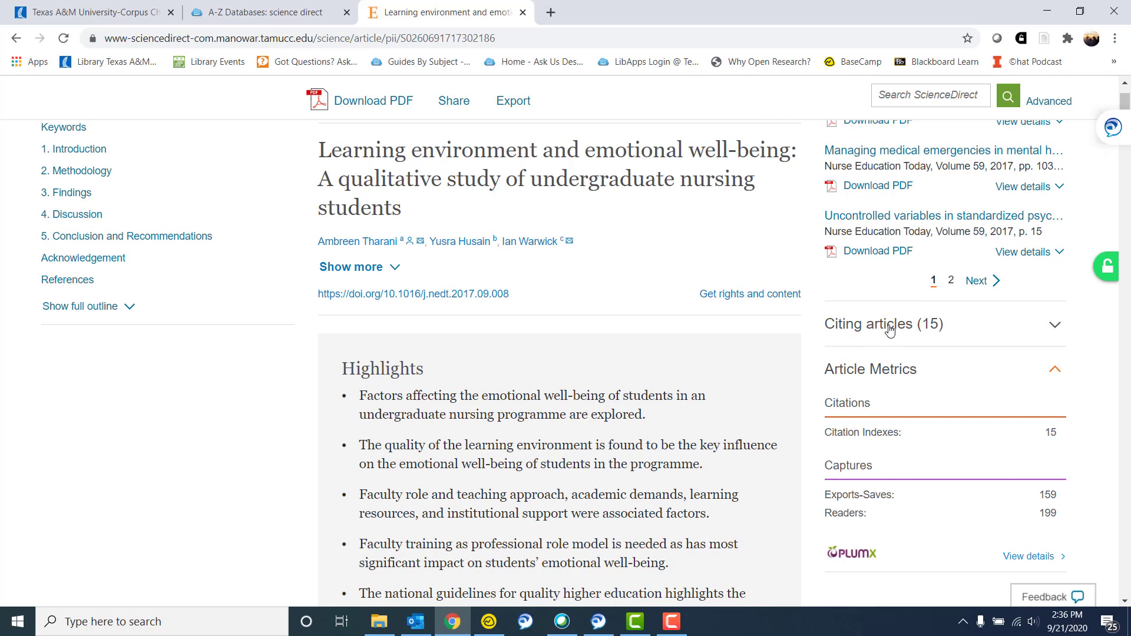
pyautogui.click(889, 329)
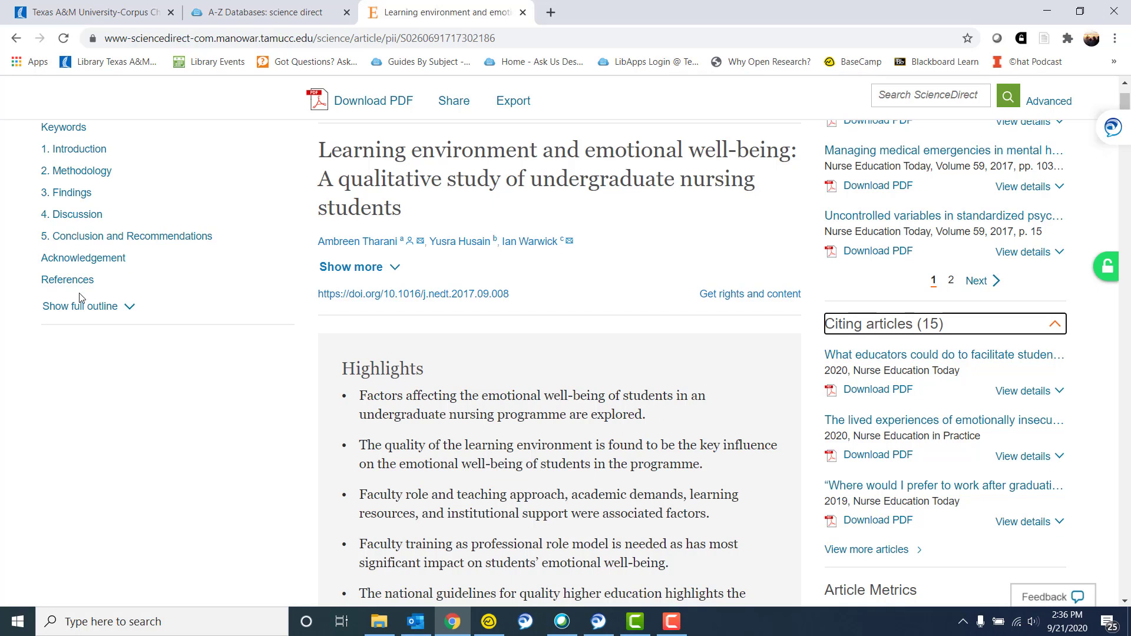
# - Jump to the article's reference list and highlight part of the Batool reference title
pyautogui.click(56, 281)
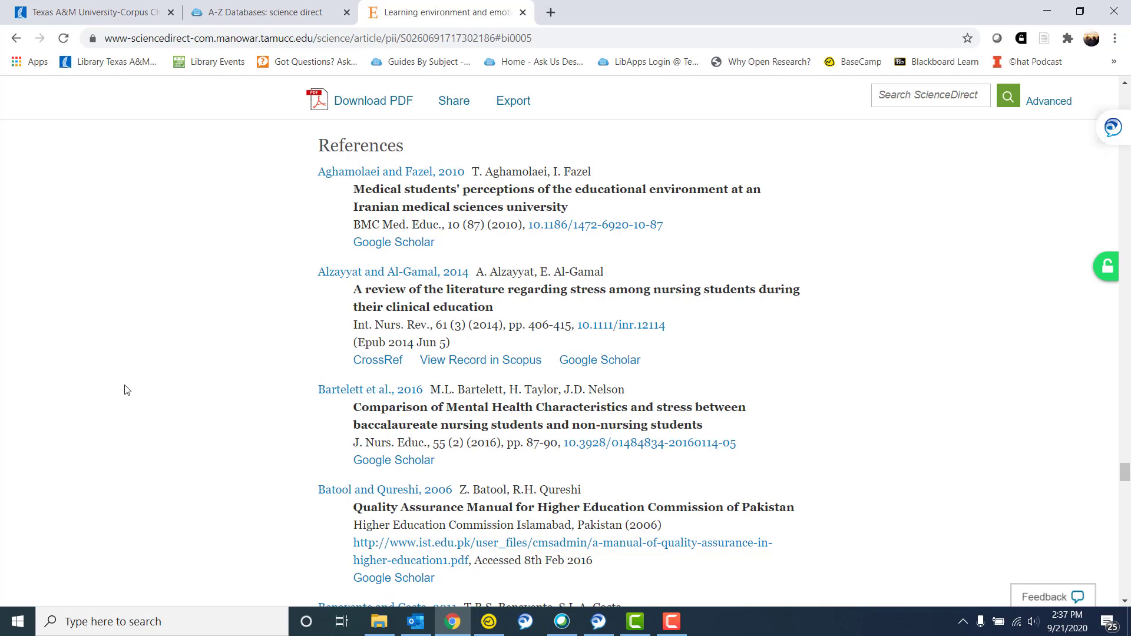
pyautogui.scroll(-1, 133, 383)
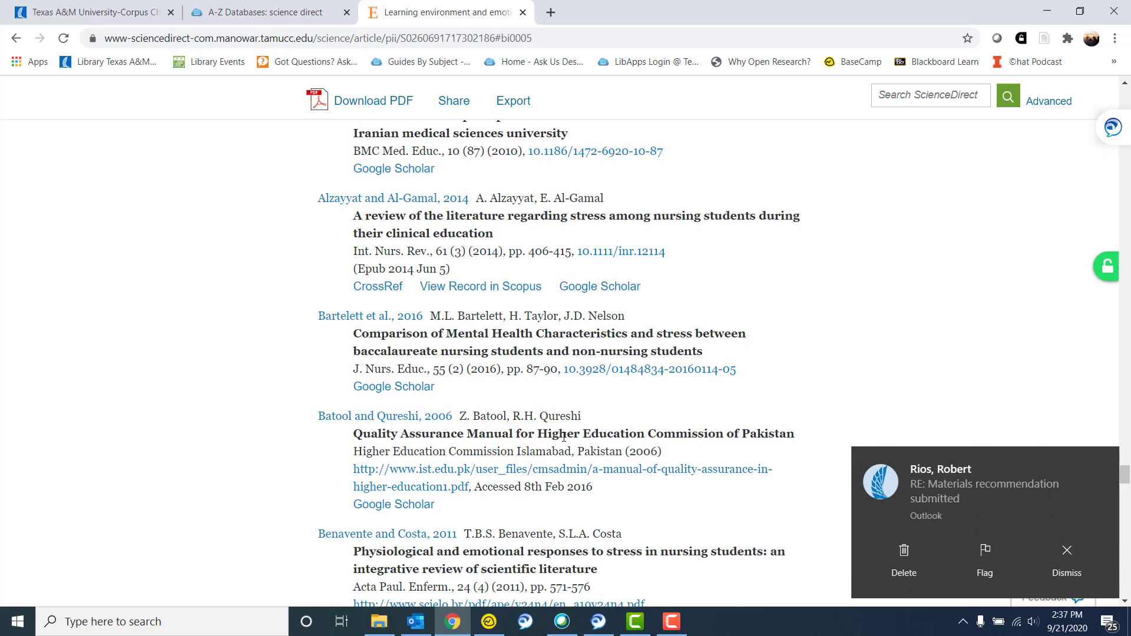
pyautogui.moveTo(543, 433); pyautogui.dragTo(647, 434)
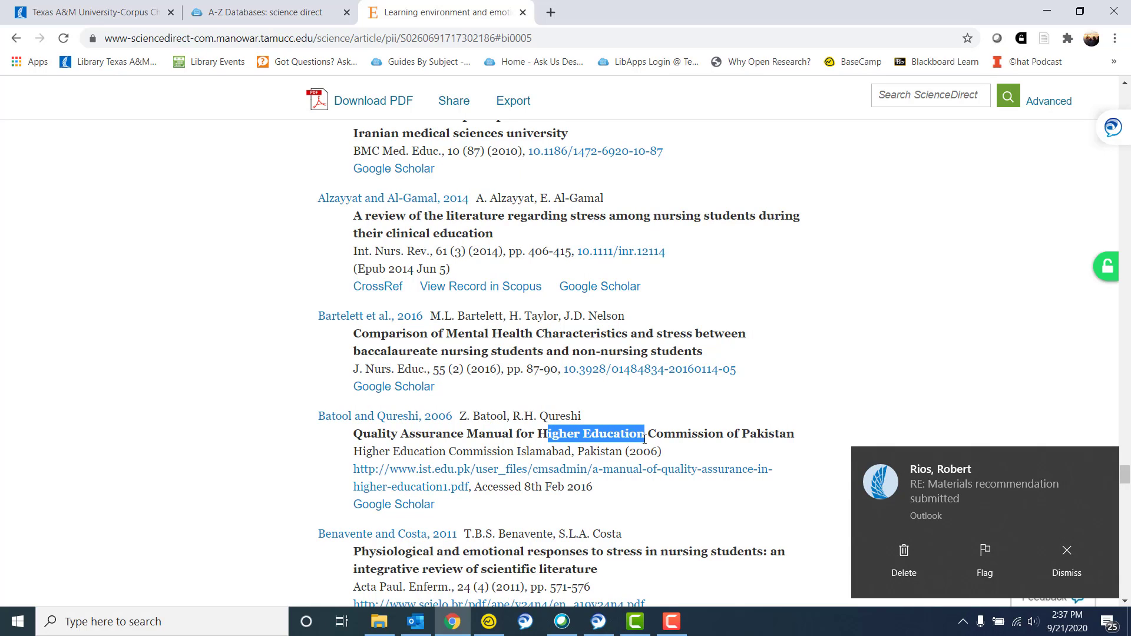
pyautogui.click(694, 430)
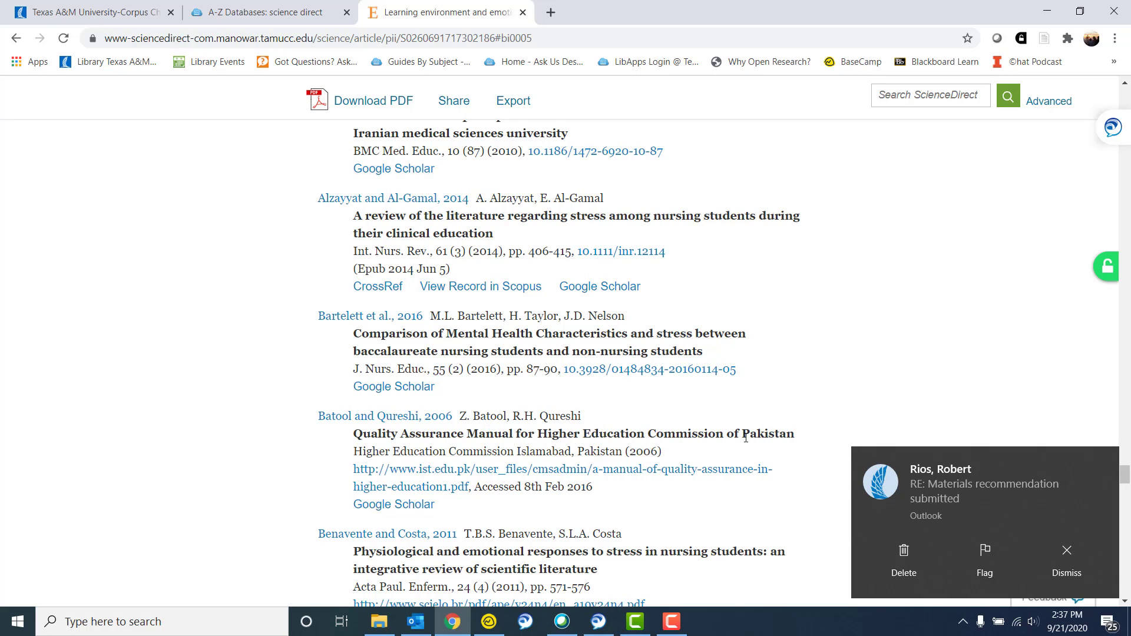
# - Dismiss the e-mail notification, highlight 'Pakistan' in the reference, then return to the article's top
pyautogui.click(1067, 553)
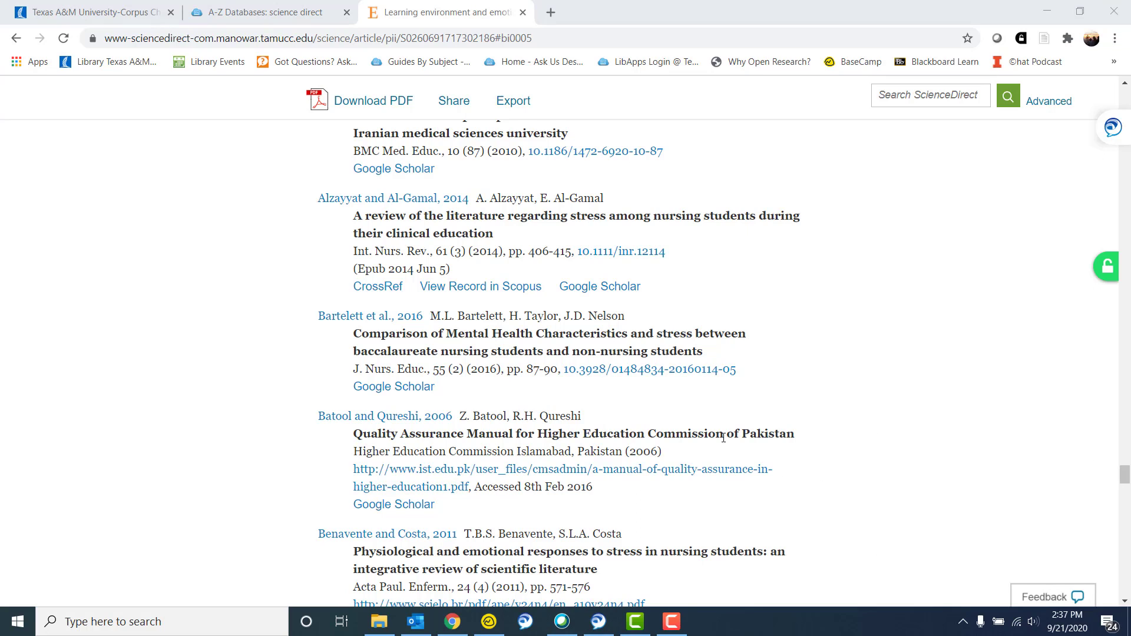
pyautogui.moveTo(743, 434); pyautogui.dragTo(828, 435)
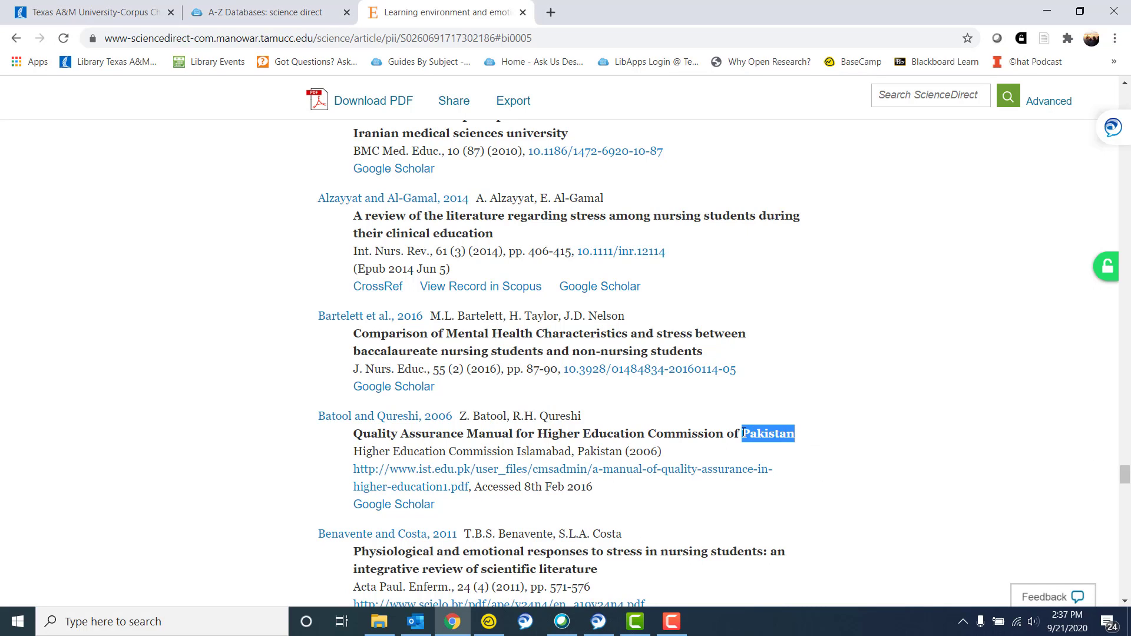
pyautogui.scroll(-1, 885, 445)
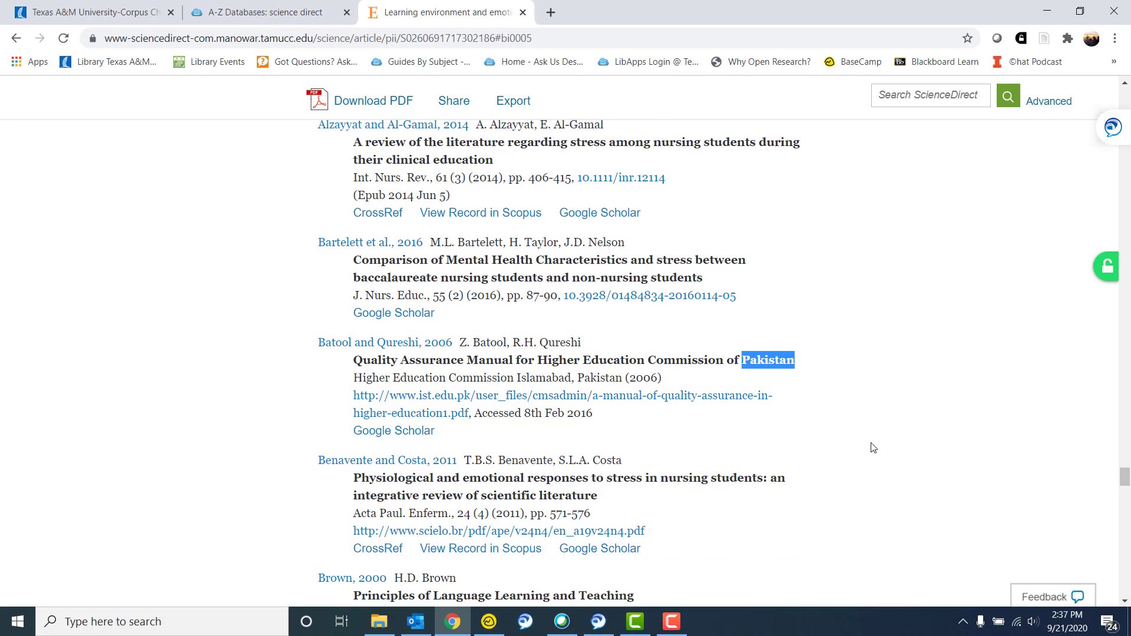
pyautogui.scroll(-2, 871, 448)
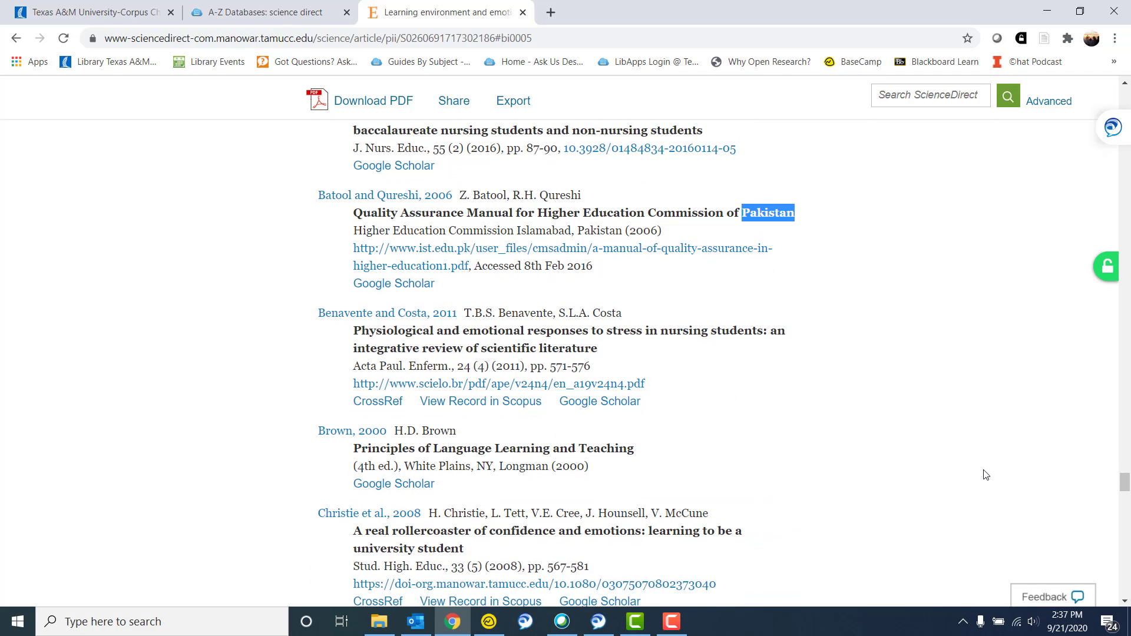
pyautogui.moveTo(1124, 480); pyautogui.dragTo(1129, 91)
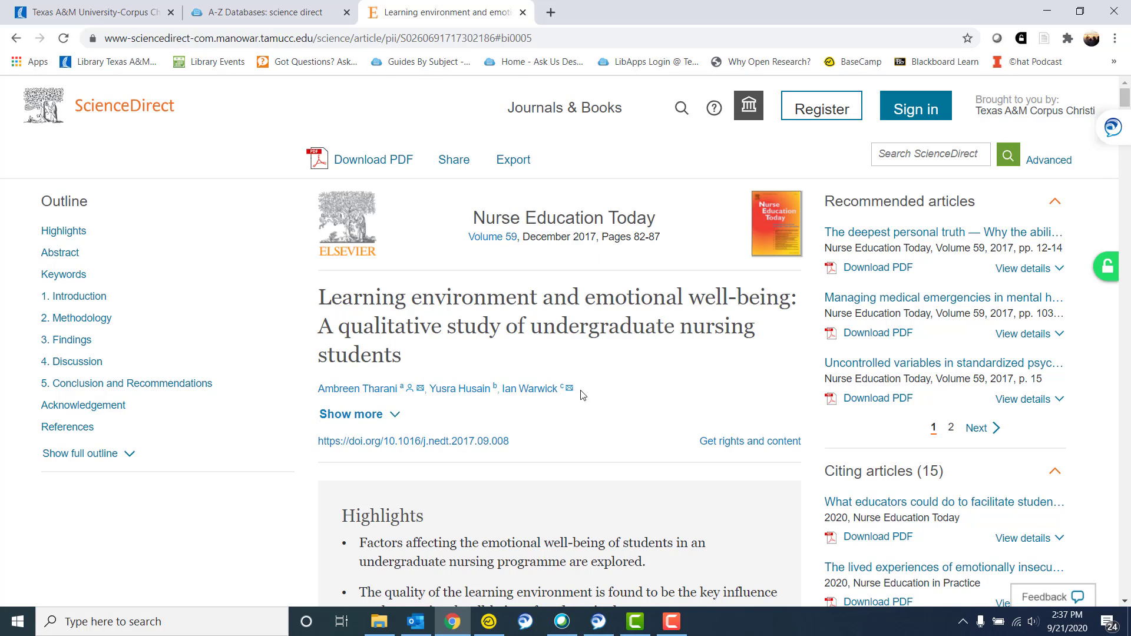
pyautogui.click(450, 165)
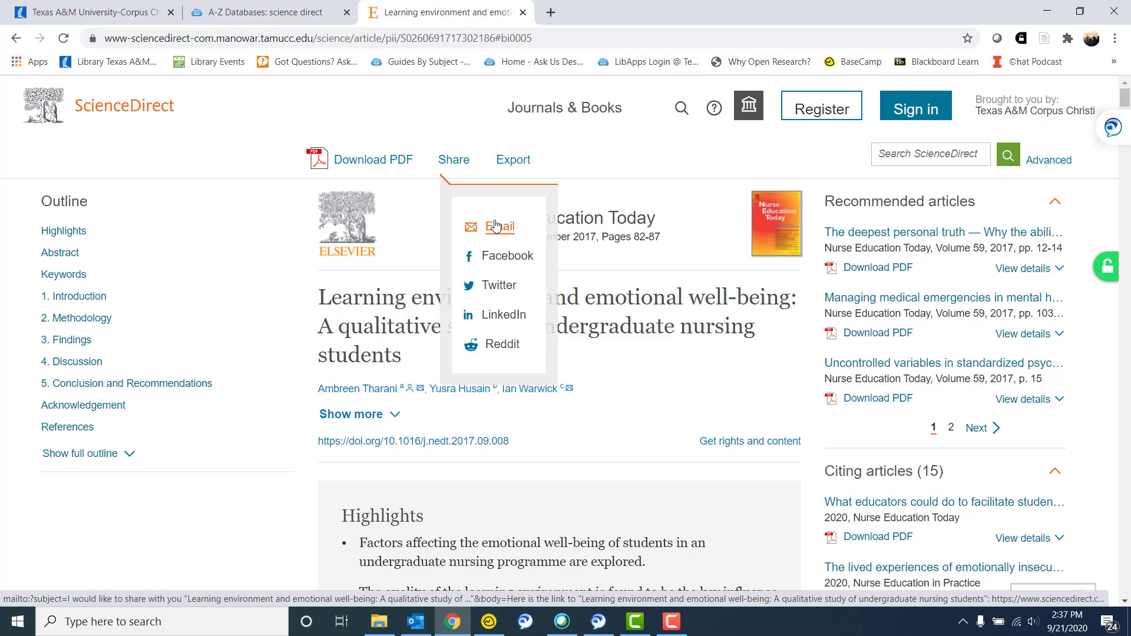
pyautogui.click(507, 166)
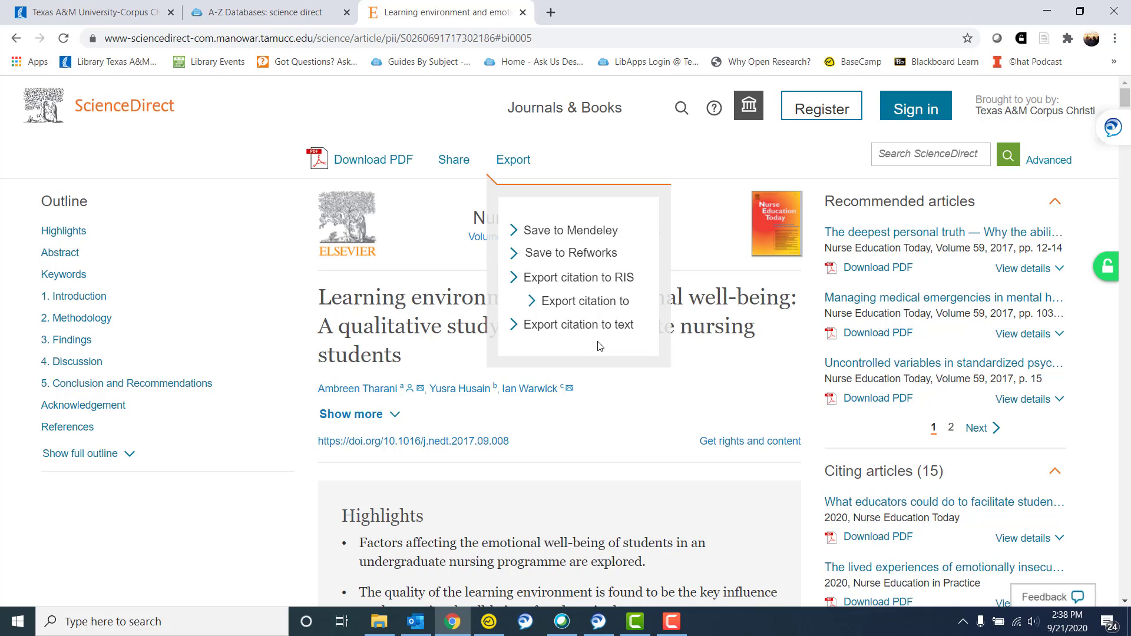
pyautogui.click(634, 412)
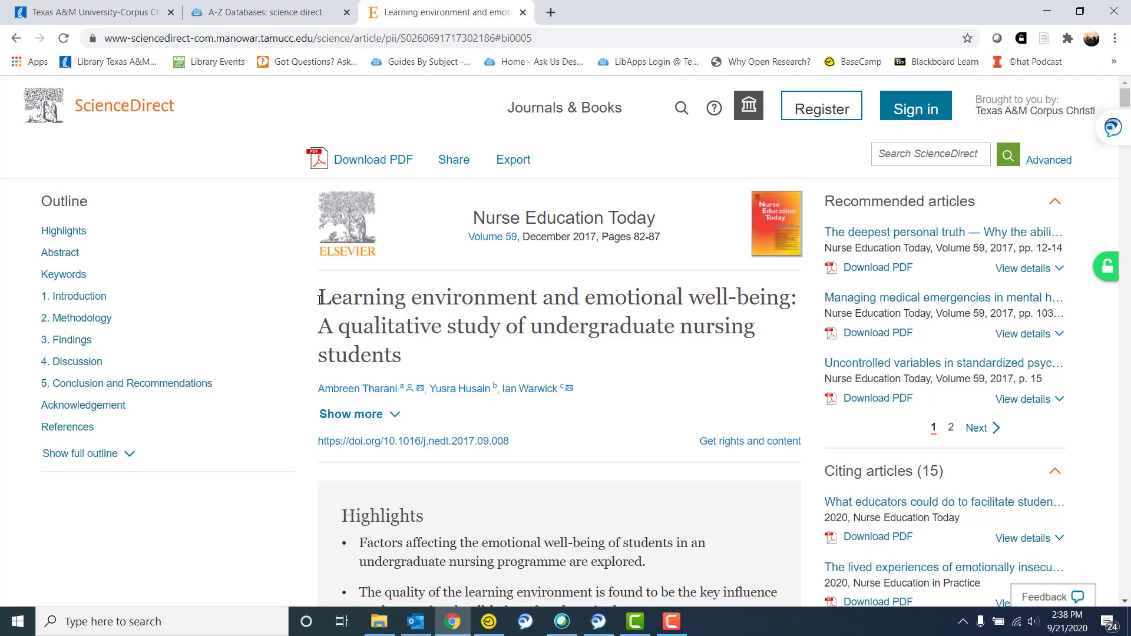
# - Copy the article's full title and run it as a library quick search
pyautogui.moveTo(320, 298); pyautogui.dragTo(406, 354)
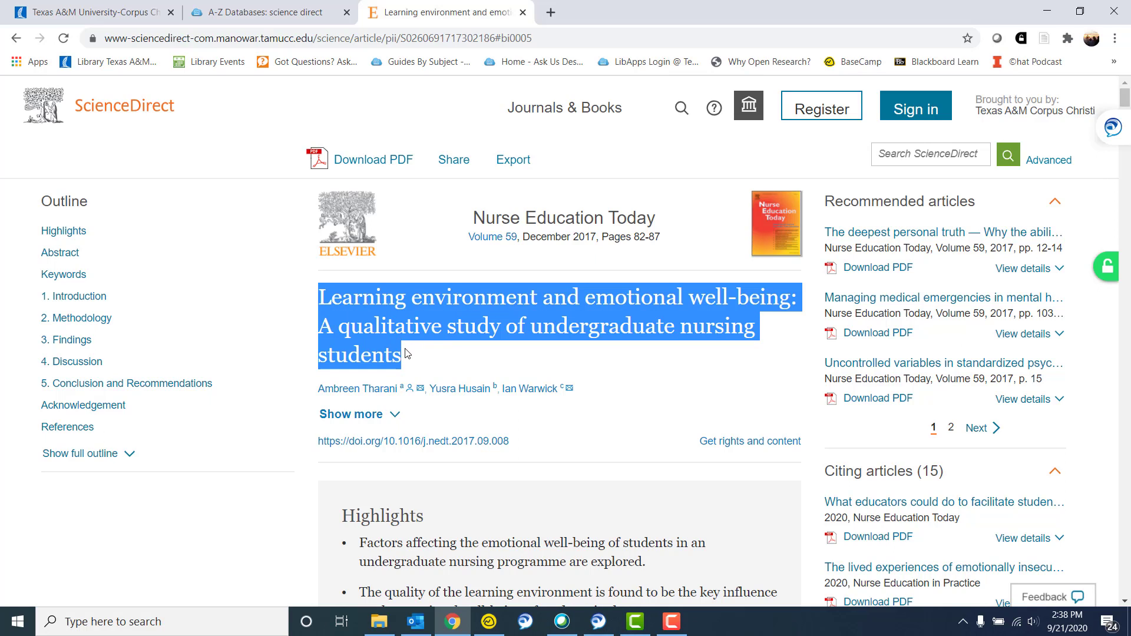
pyautogui.rightClick(383, 307)
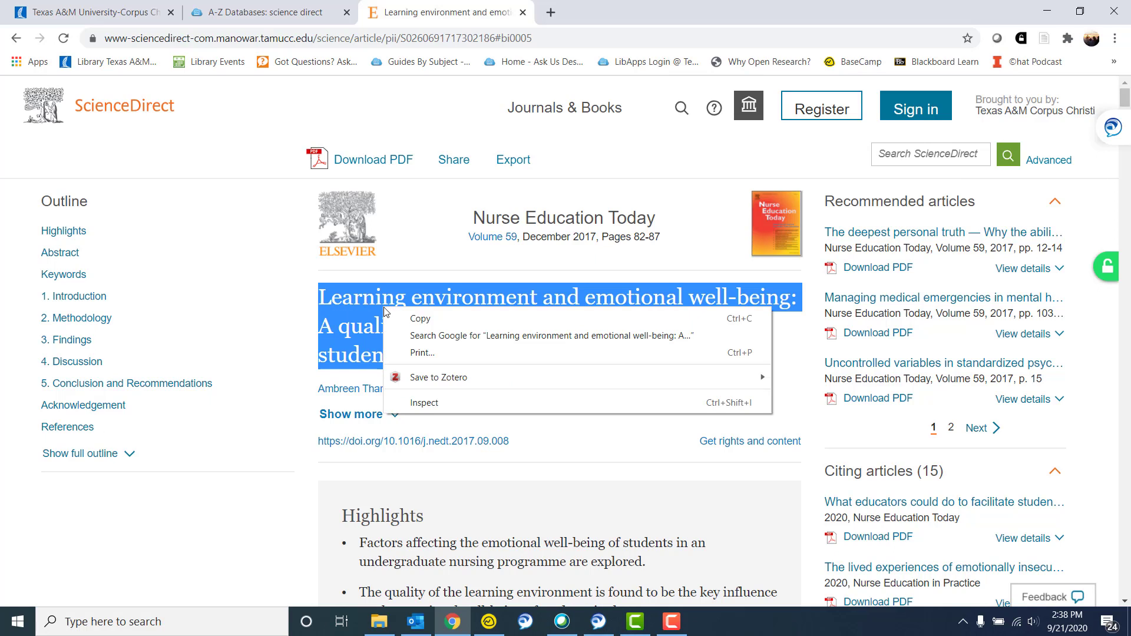
pyautogui.click(440, 320)
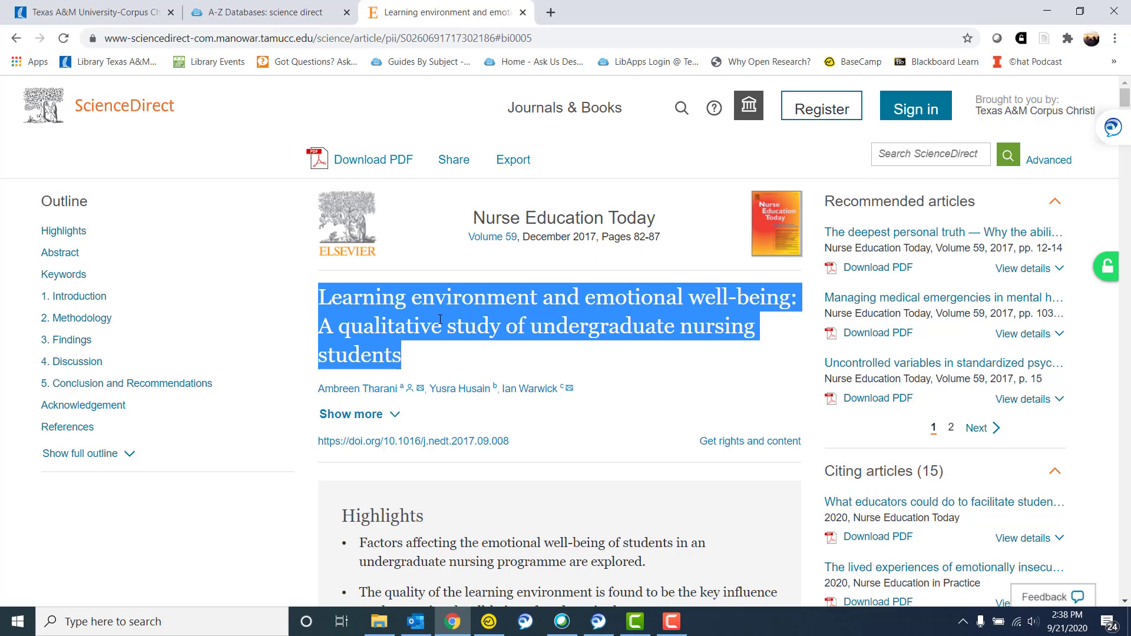
pyautogui.click(76, 6)
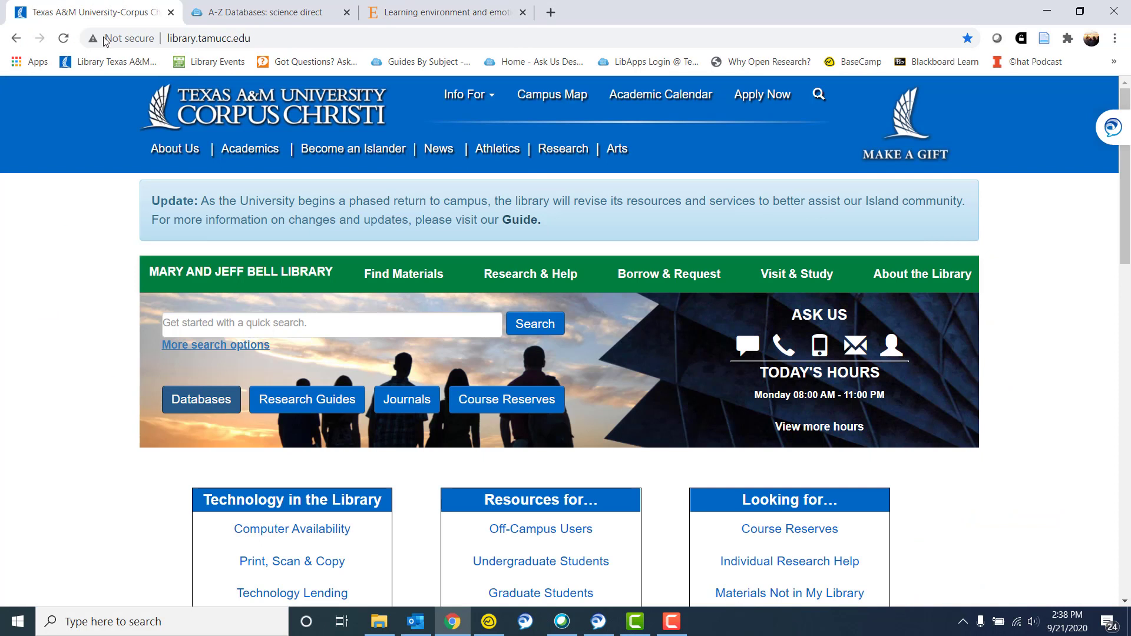
pyautogui.click(223, 319)
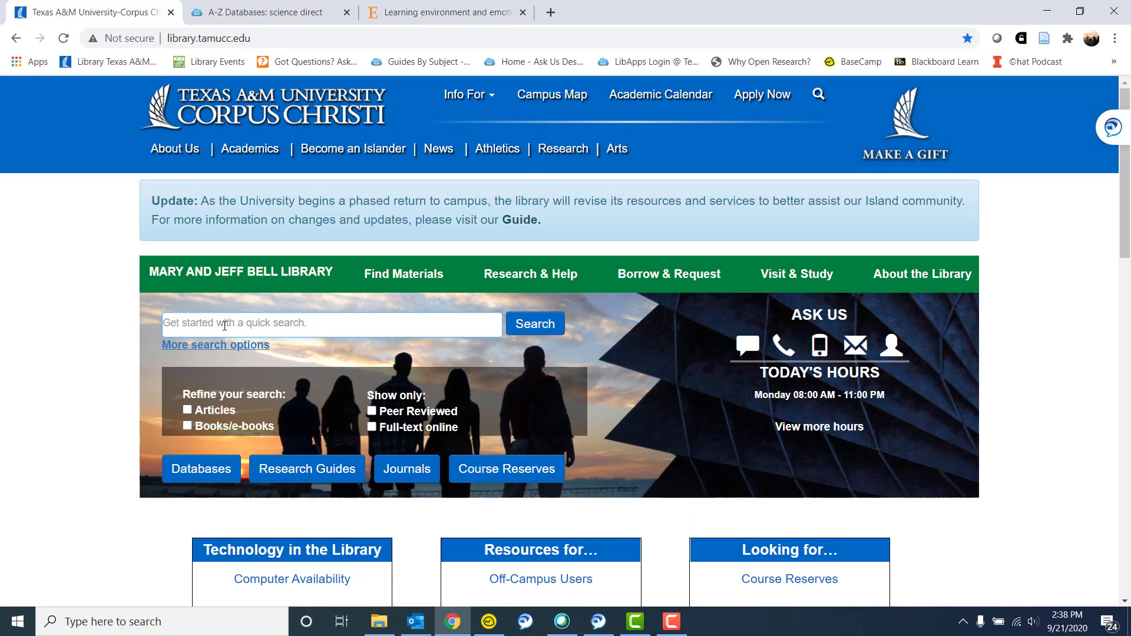
pyautogui.hotkey('ctrl', 'v')
pyautogui.press('Return')
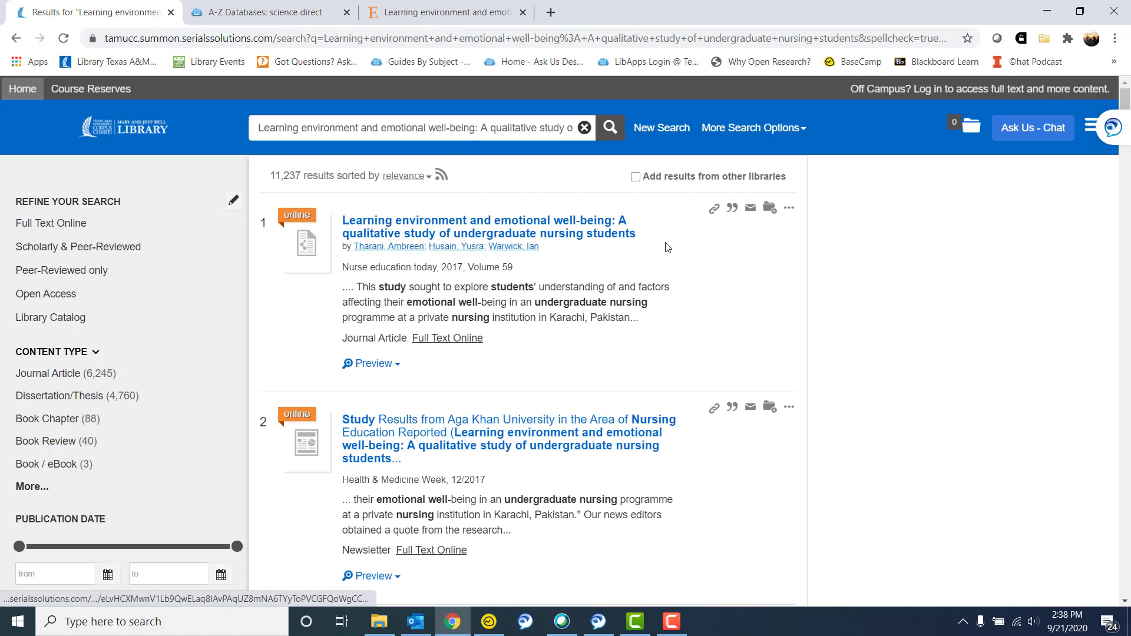
pyautogui.click(732, 208)
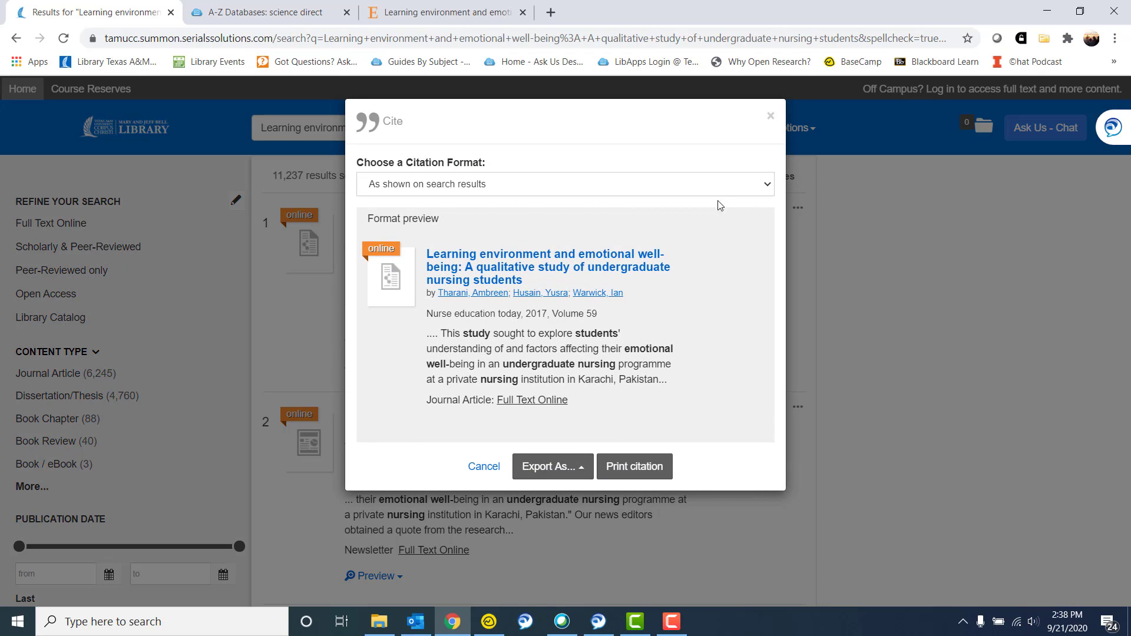
pyautogui.click(476, 192)
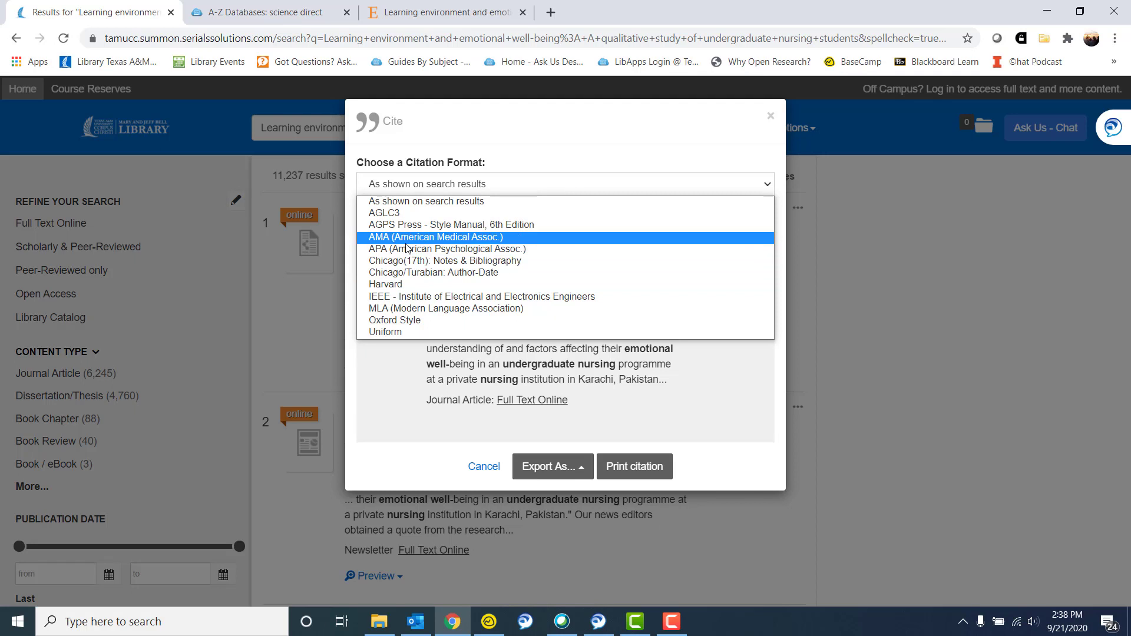
pyautogui.click(424, 237)
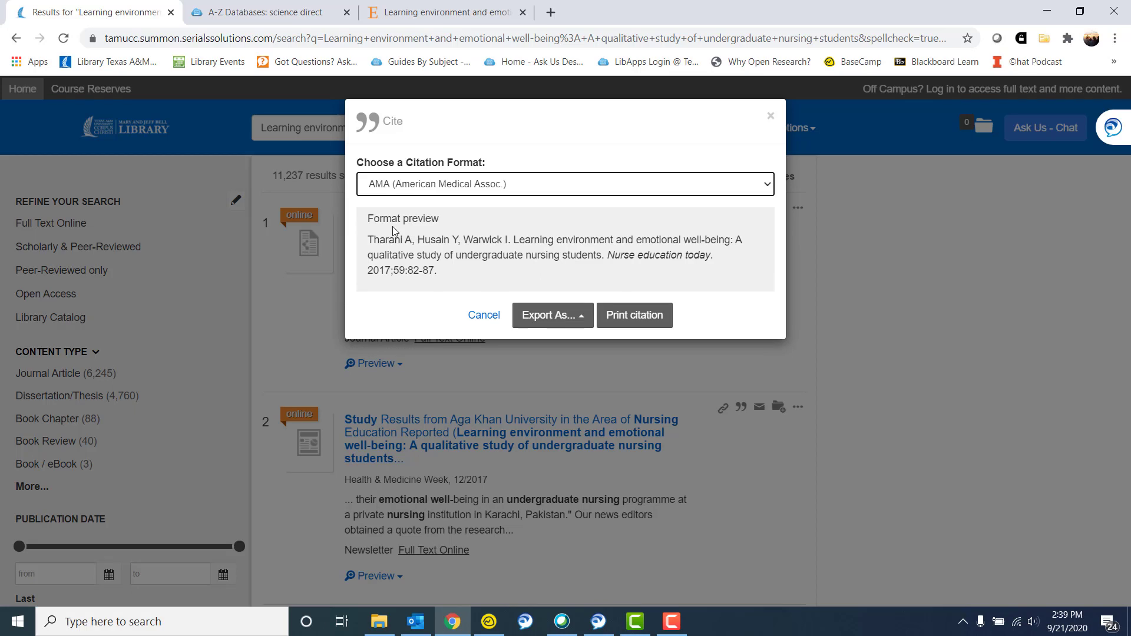
pyautogui.moveTo(366, 242); pyautogui.dragTo(449, 272)
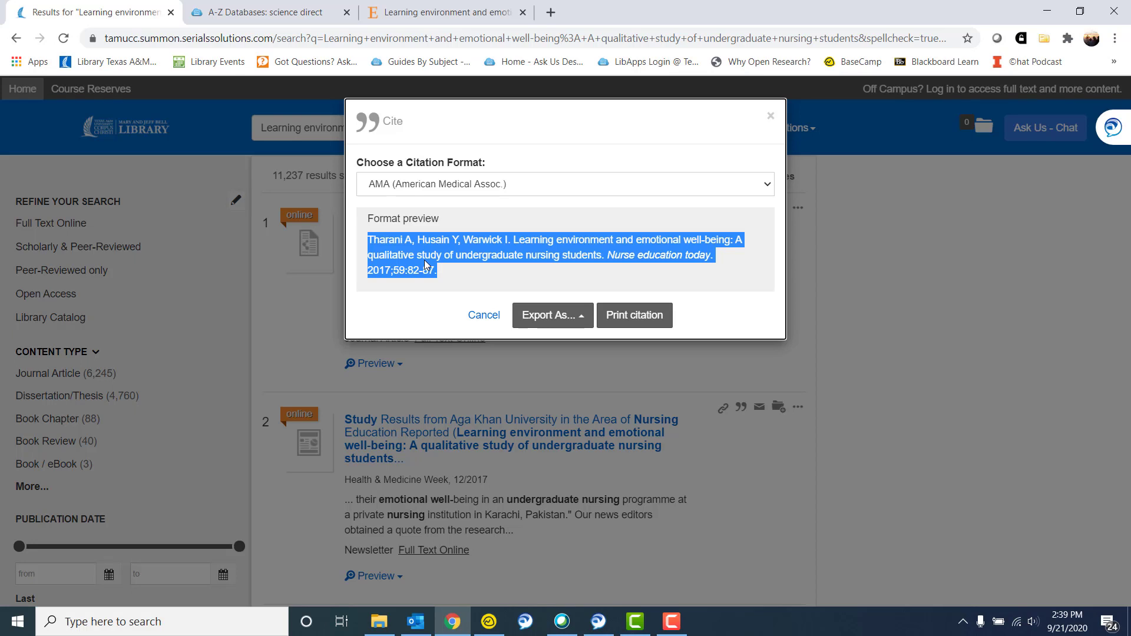
pyautogui.click(484, 282)
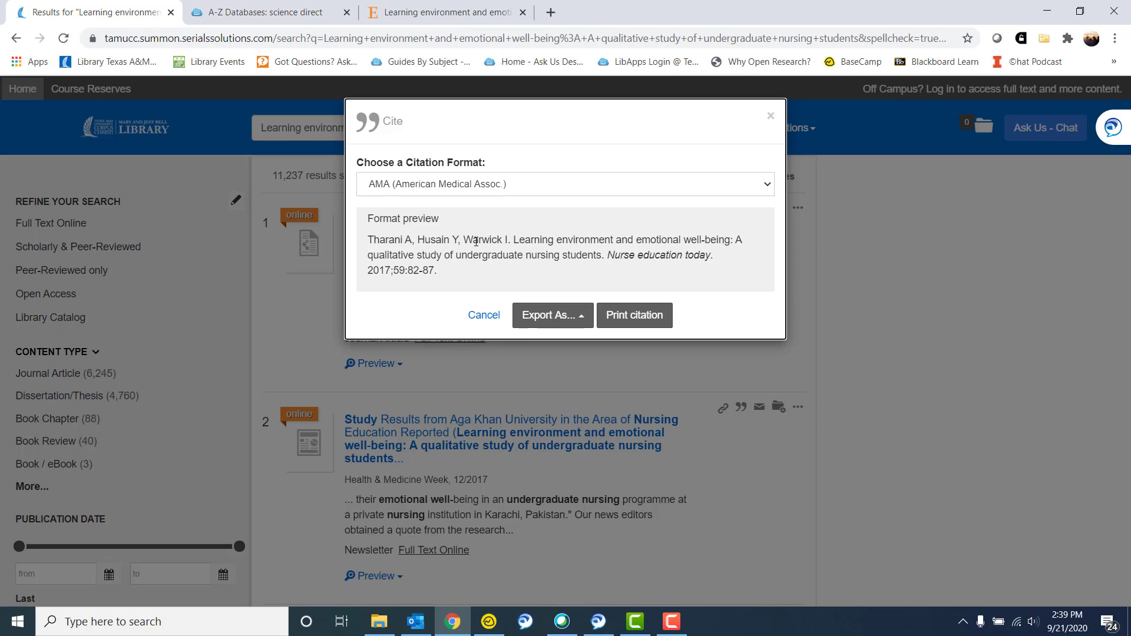
pyautogui.doubleClick(369, 271)
pyautogui.click(447, 257)
pyautogui.click(482, 315)
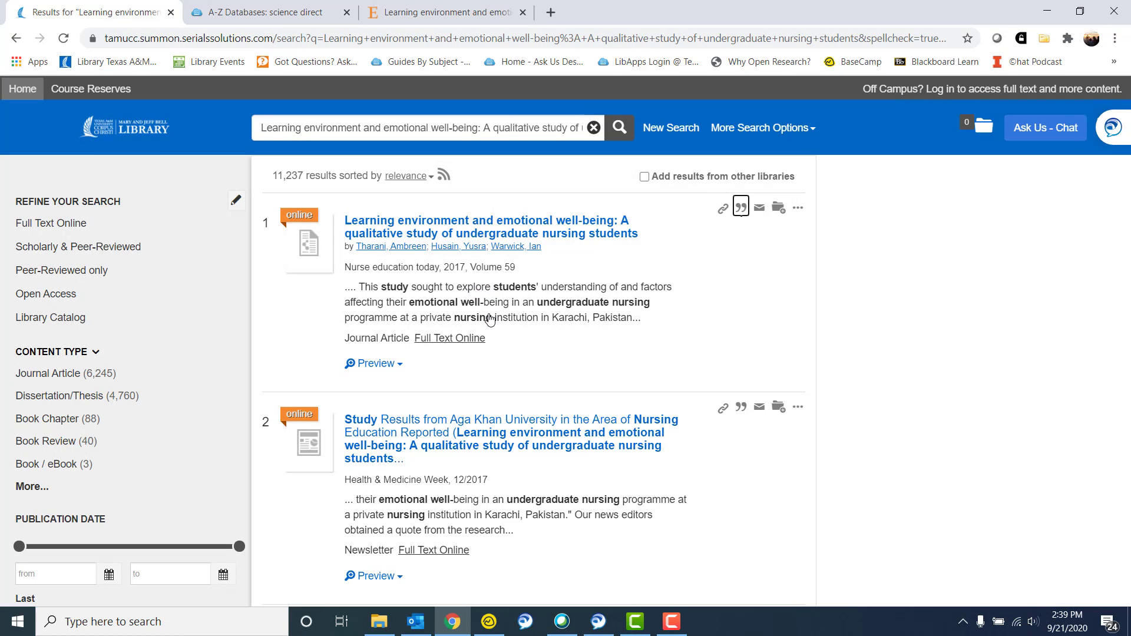
# - Skim the article's abstract, then go back twice to the filtered review and research article results
pyautogui.click(433, 11)
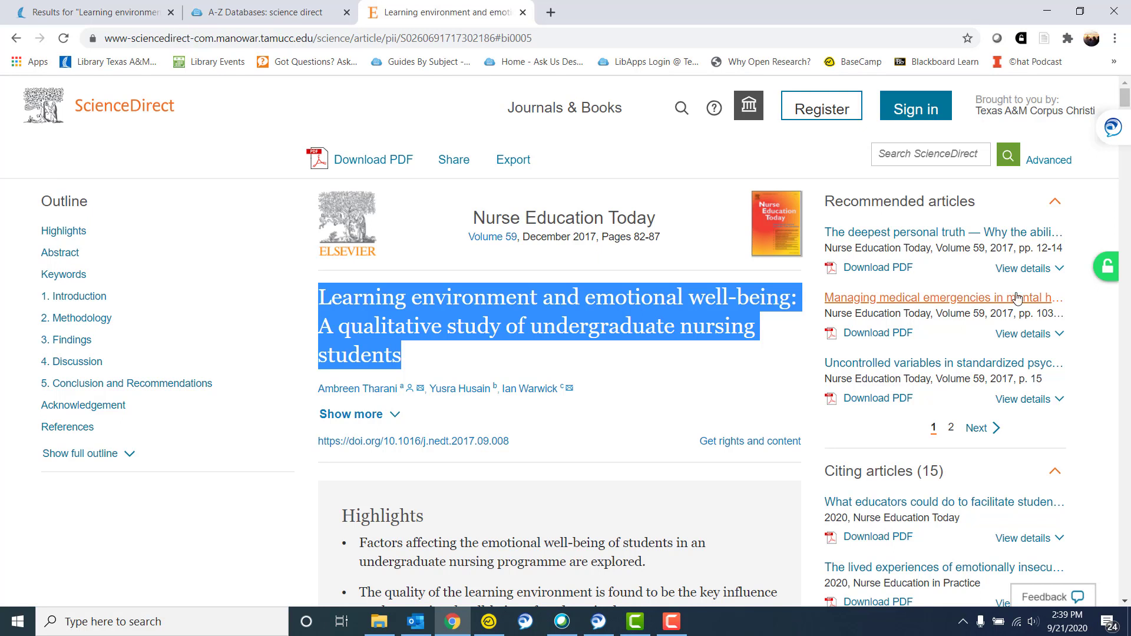
pyautogui.scroll(-5, 1094, 407)
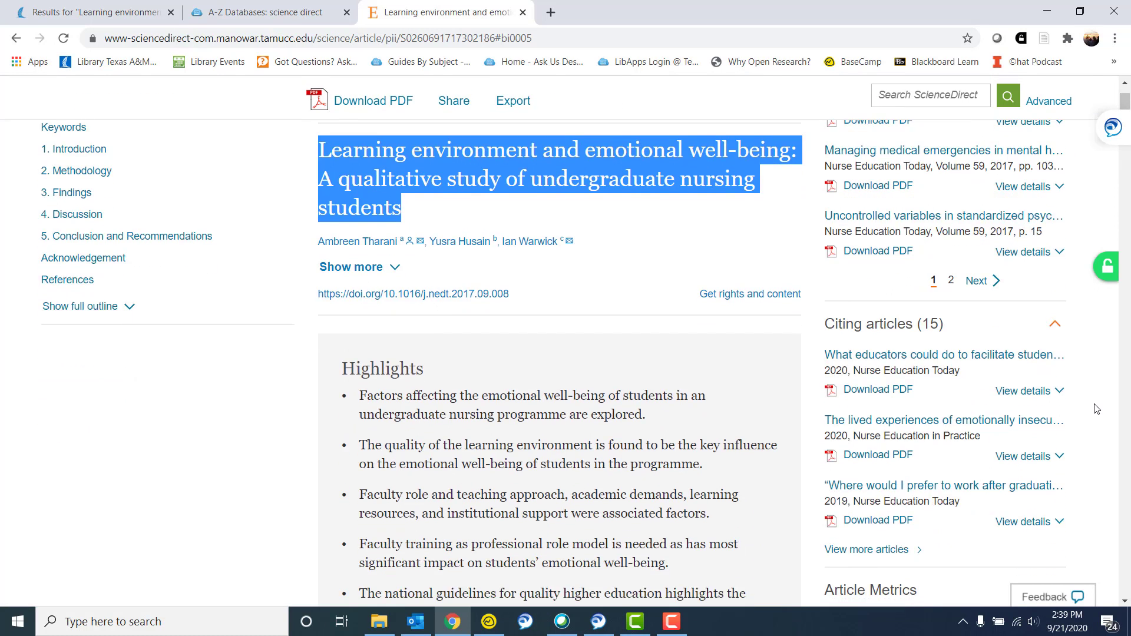
pyautogui.scroll(-2, 1094, 410)
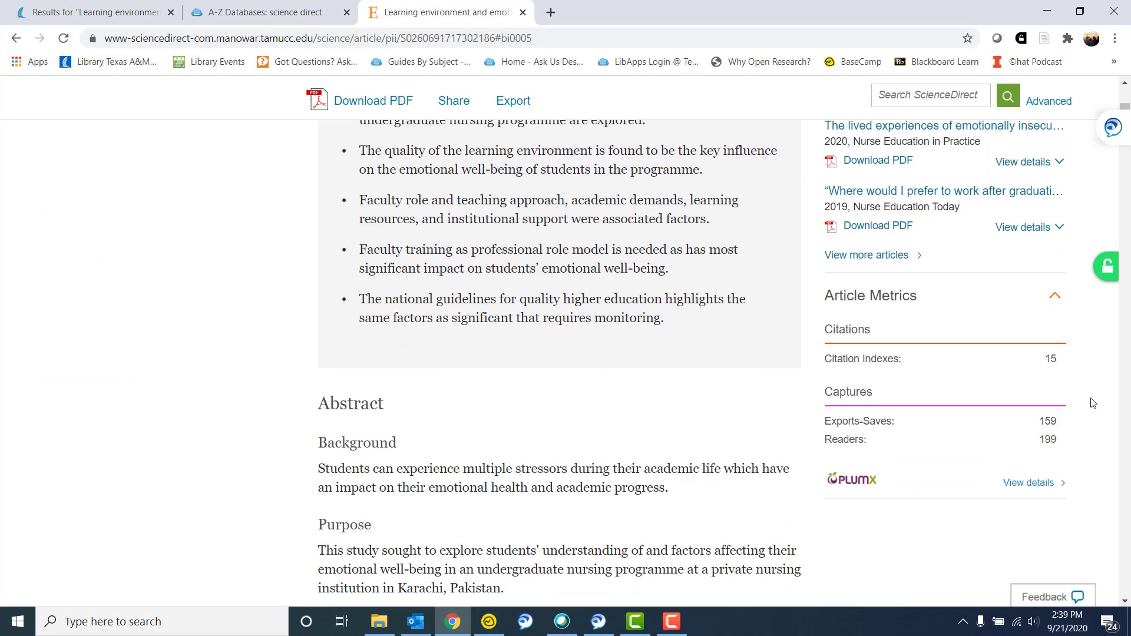
pyautogui.scroll(-4, 1093, 403)
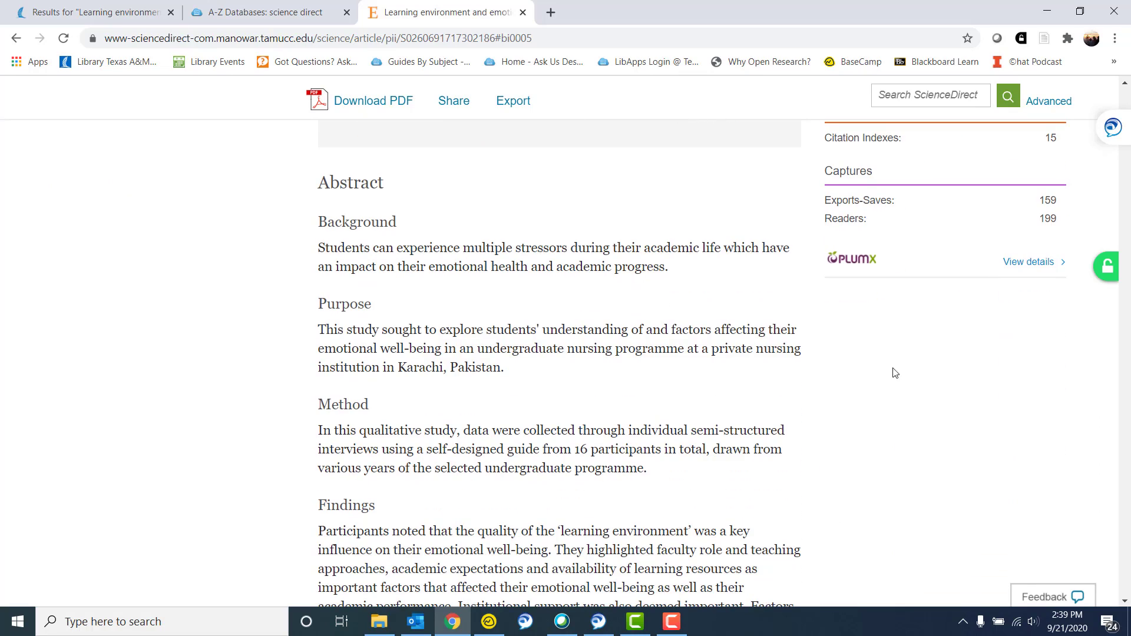
pyautogui.scroll(5, 933, 412)
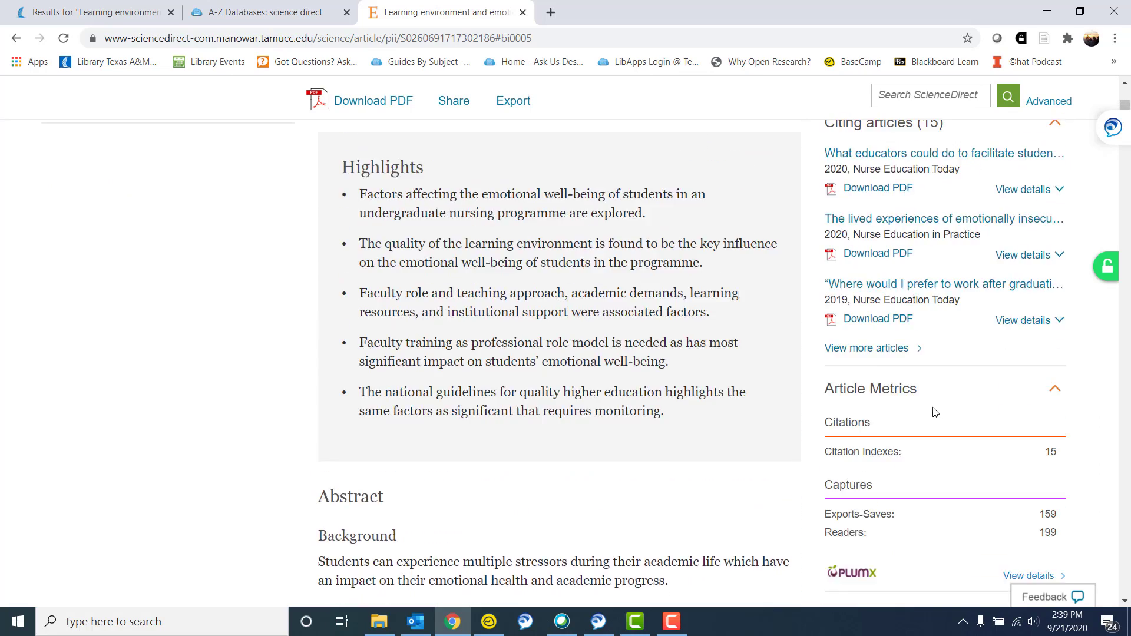
pyautogui.scroll(6, 934, 412)
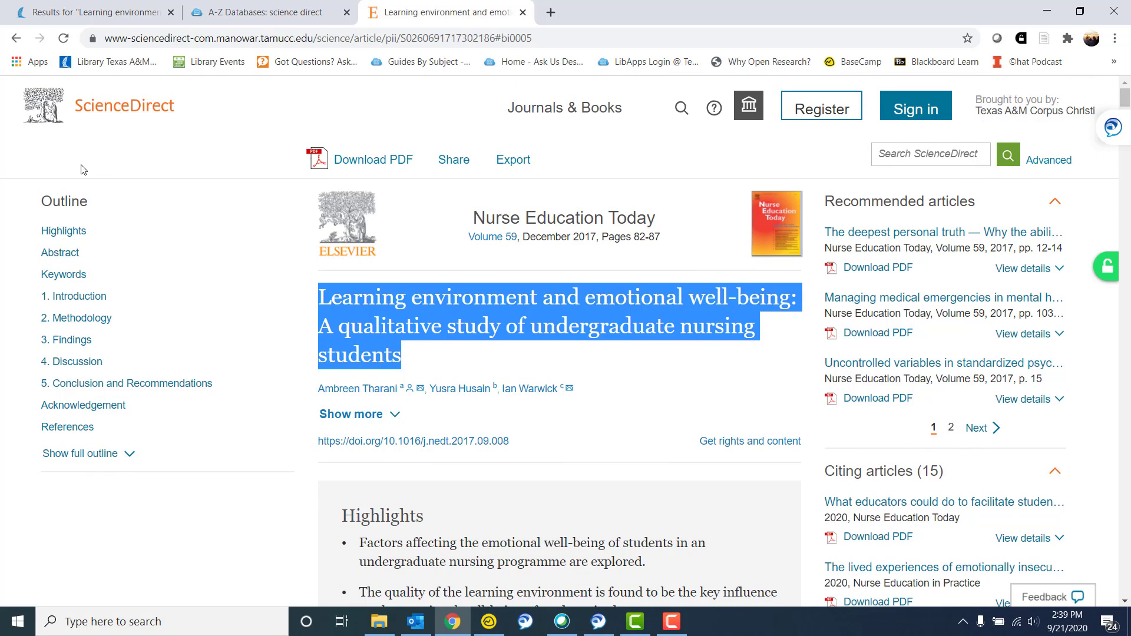
pyautogui.click(18, 39)
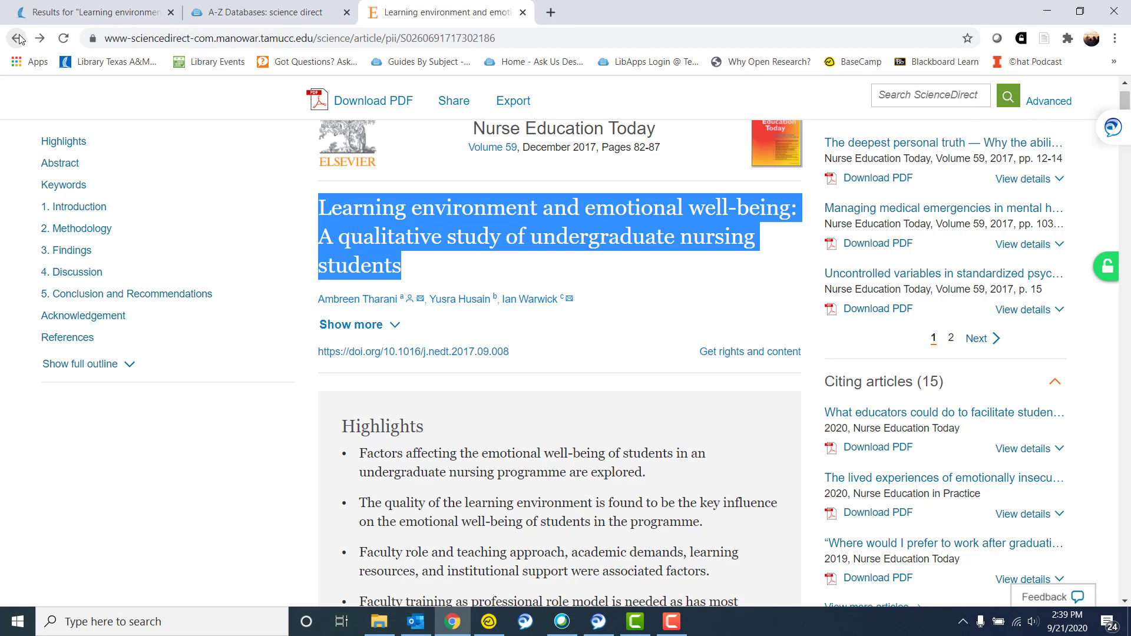
pyautogui.click(19, 39)
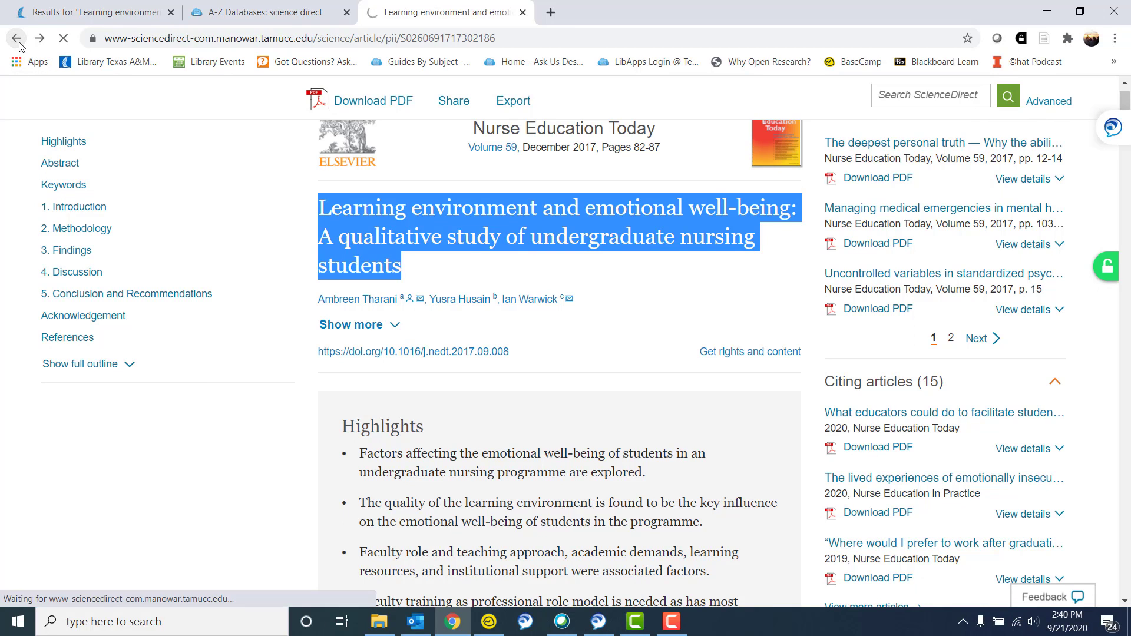
# - Bring up the library tab showing the Summon results for the article title
pyautogui.click(112, 9)
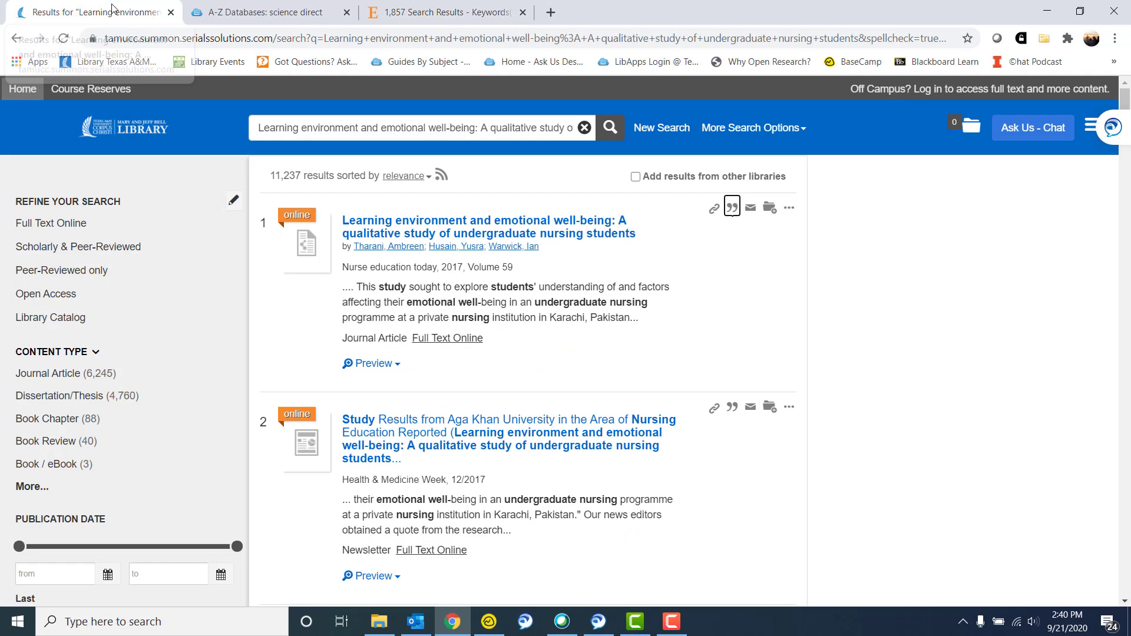